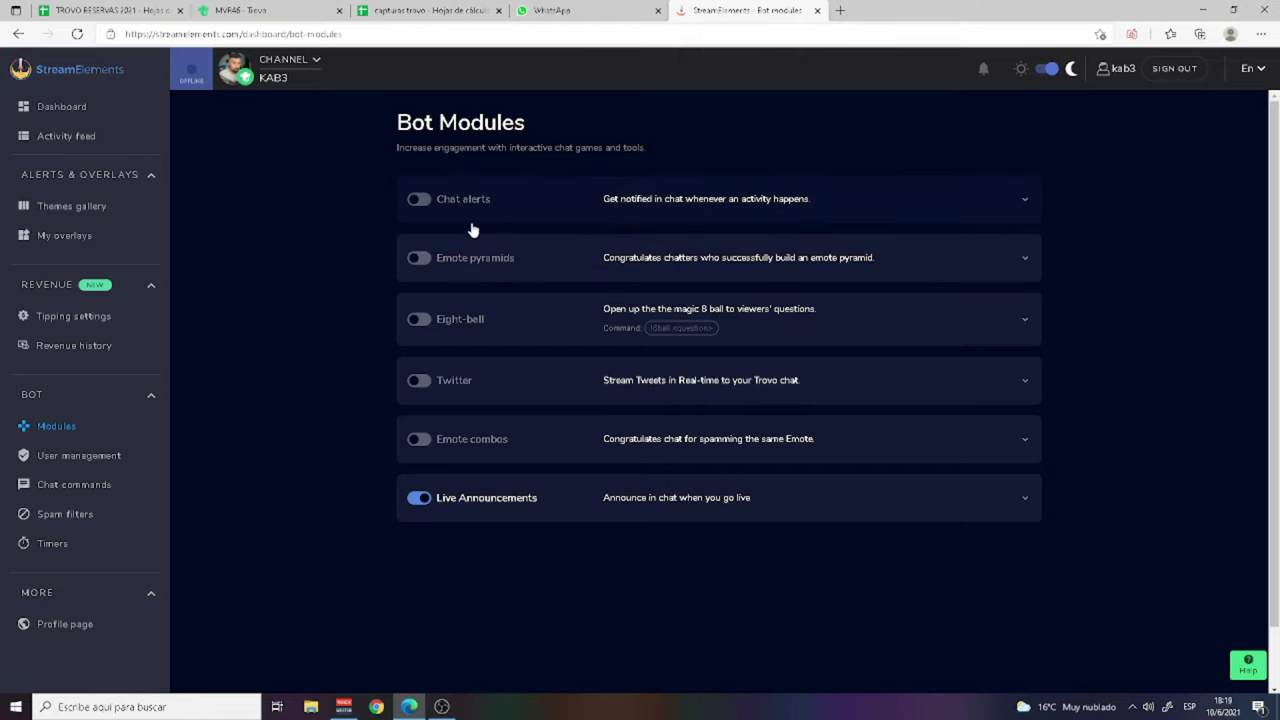
Step: Turn on the Twitter module and check the Regular, Moderator and Super Moderator user levels
left_click(419, 385)
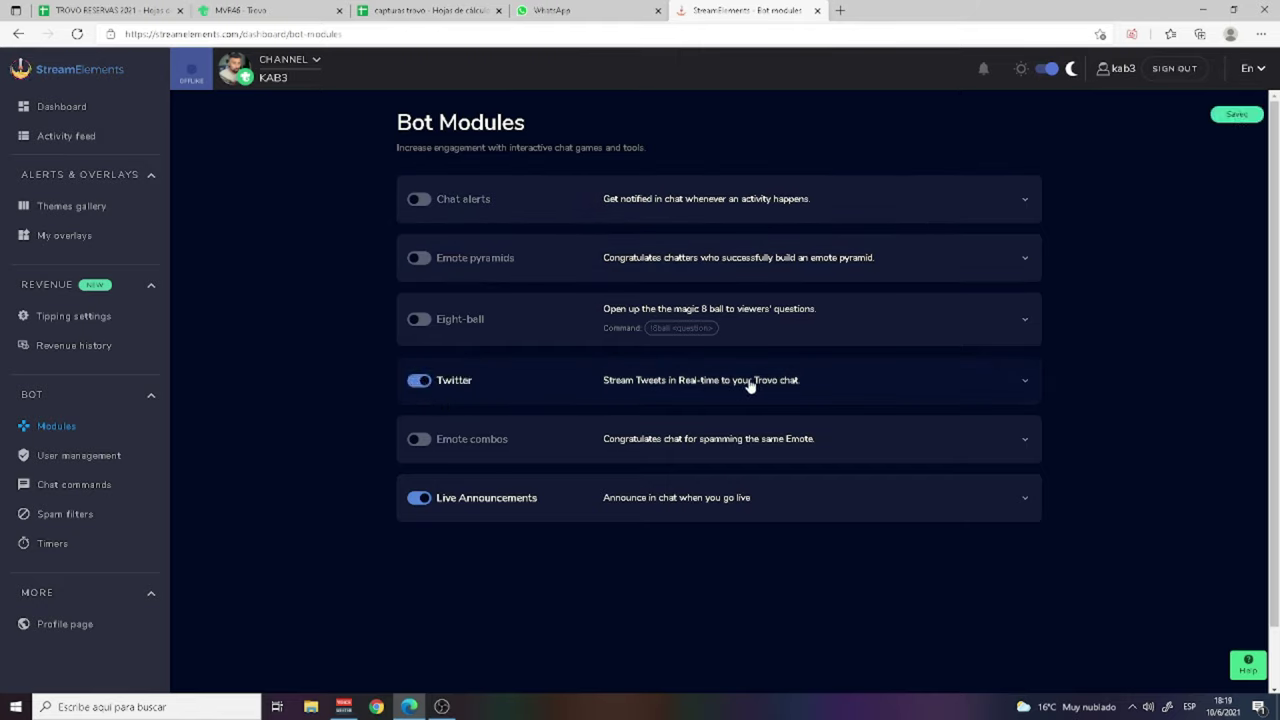
left_click(1022, 383)
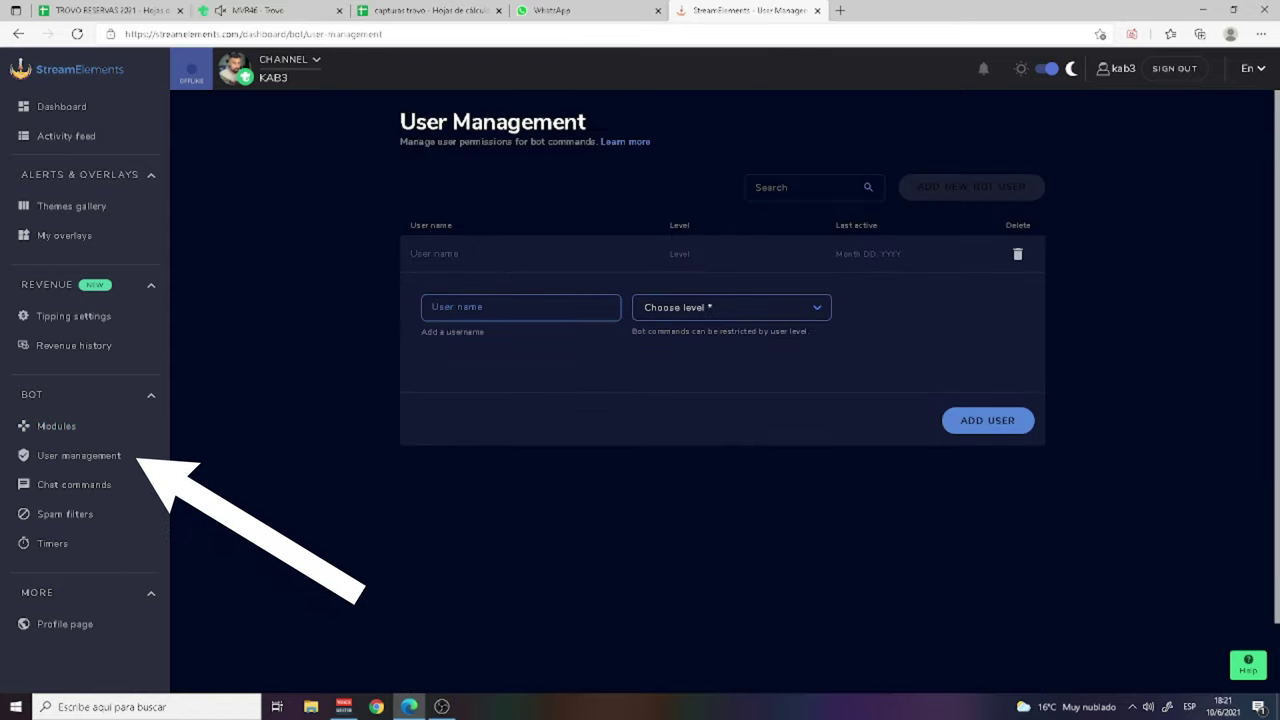
left_click(781, 312)
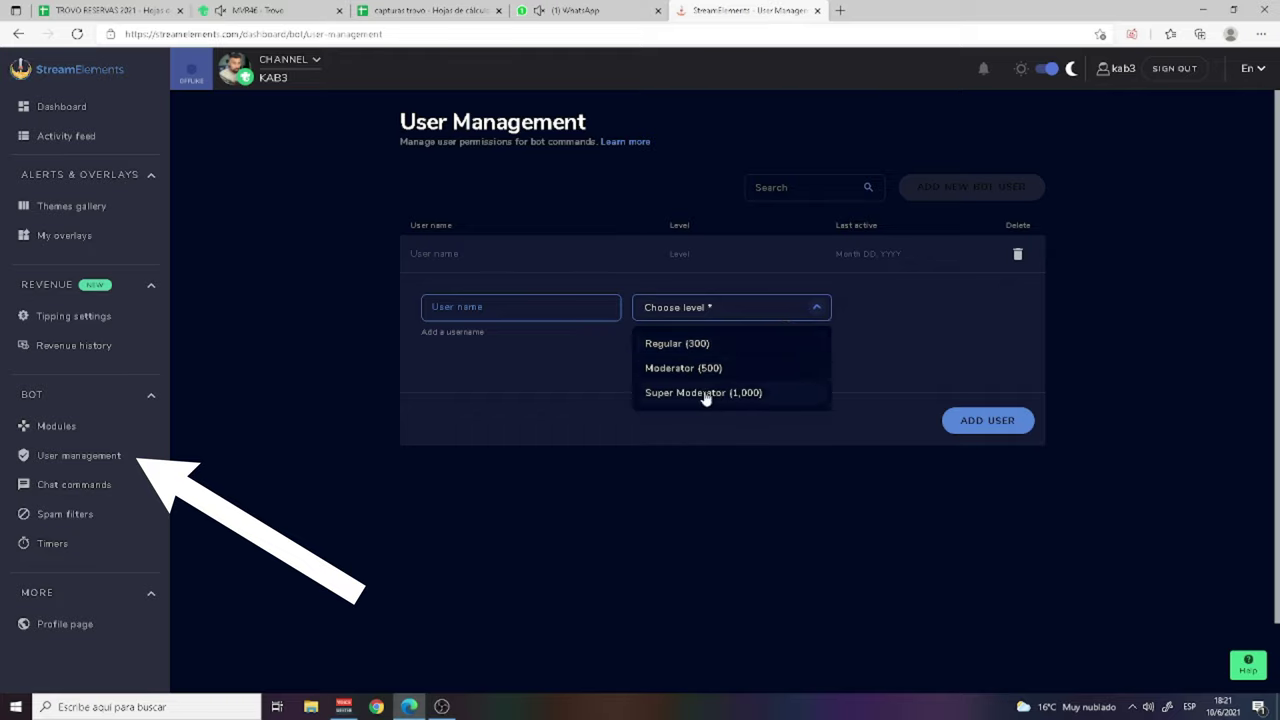
left_click(473, 307)
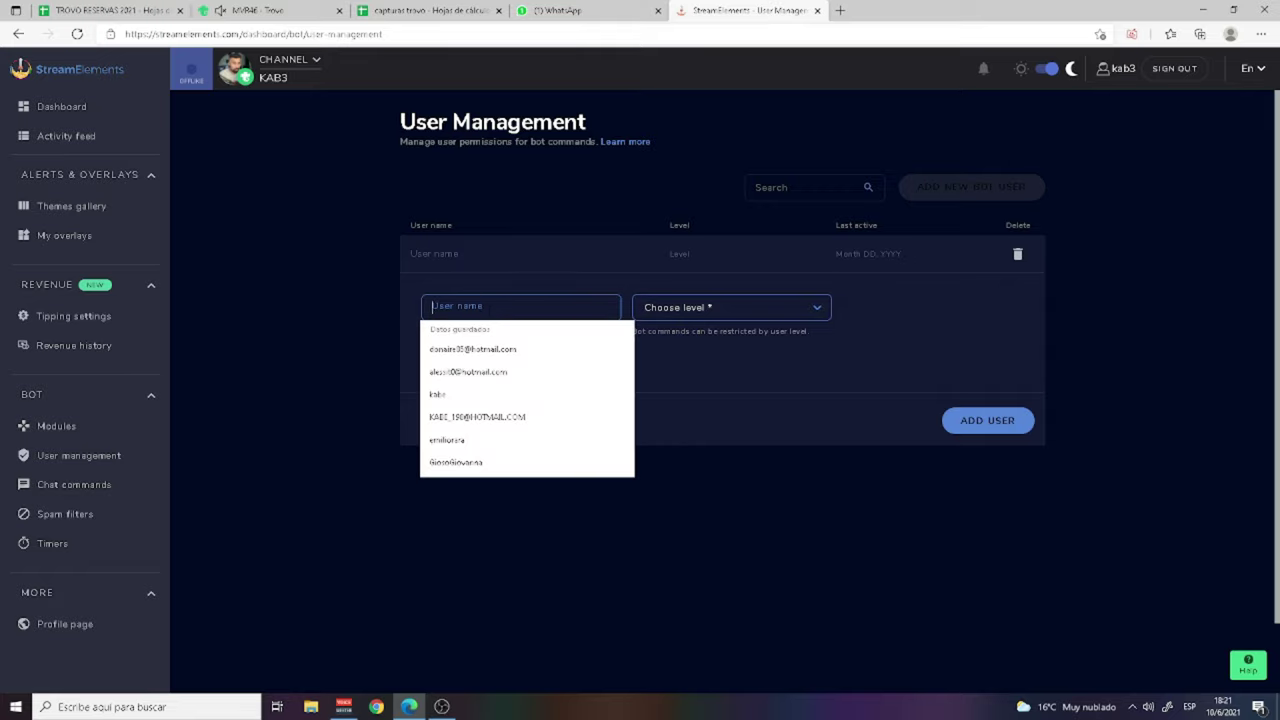
left_click(343, 310)
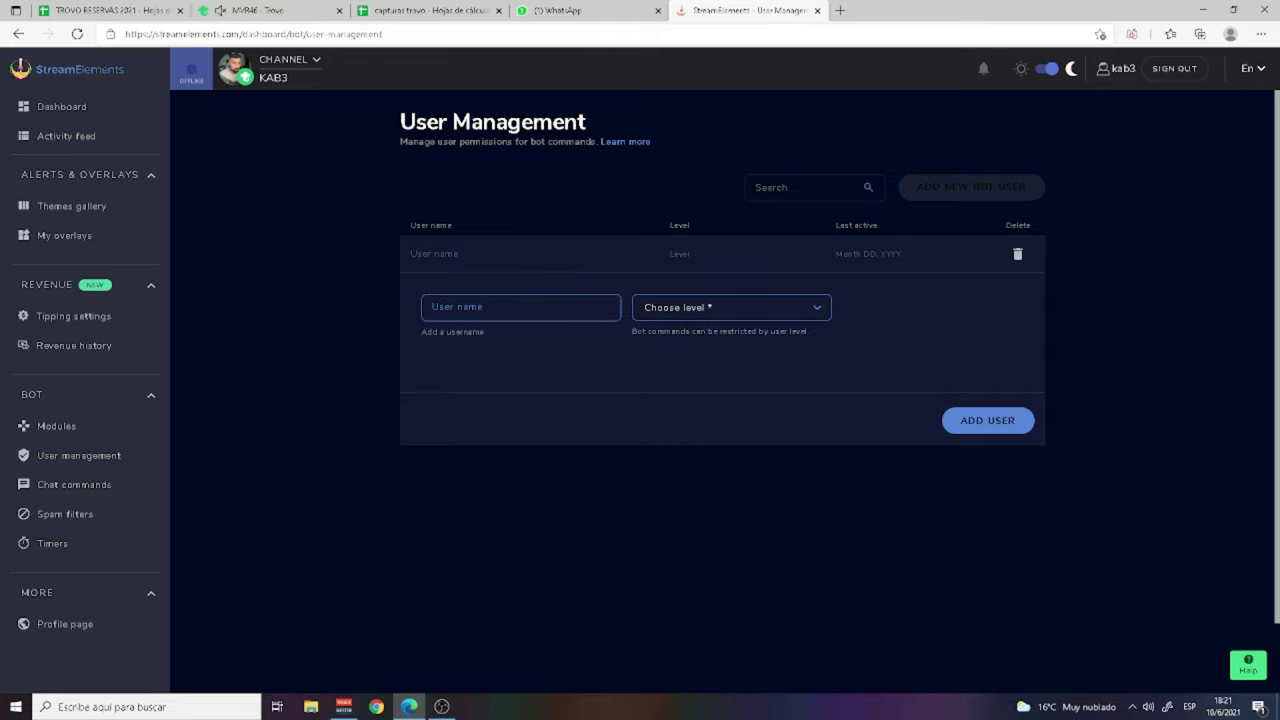
left_click(765, 309)
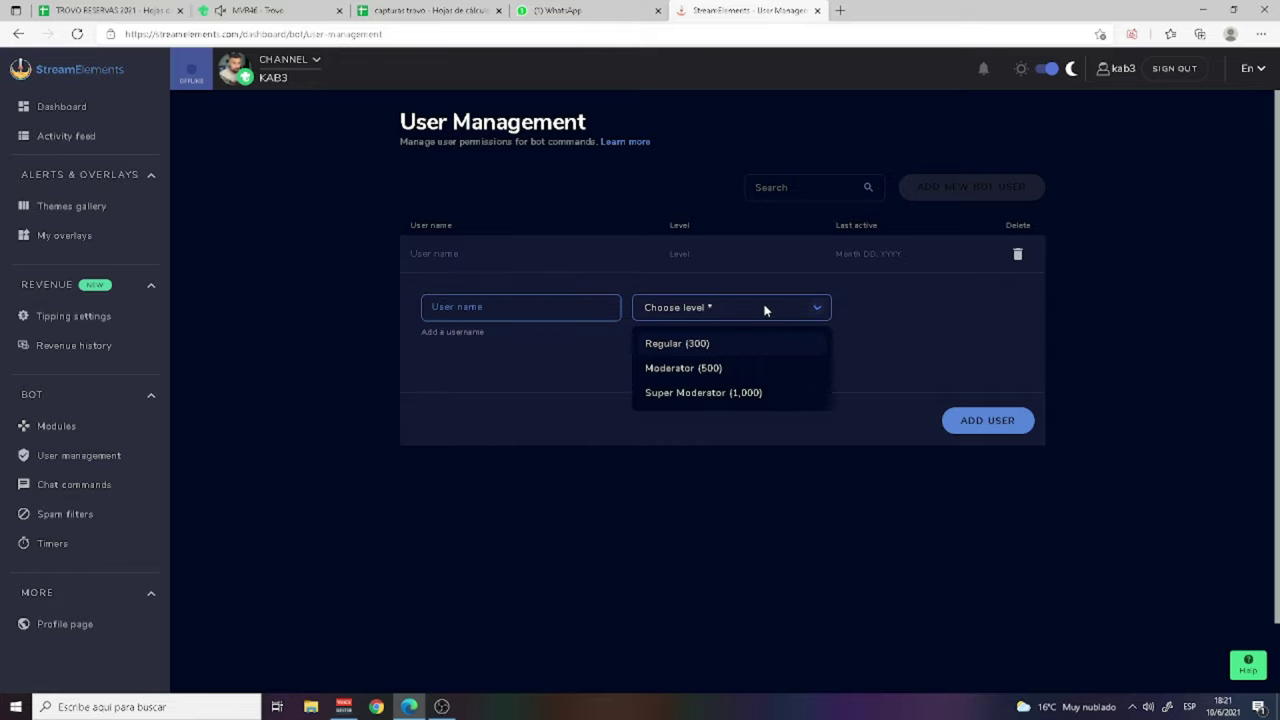
left_click(757, 429)
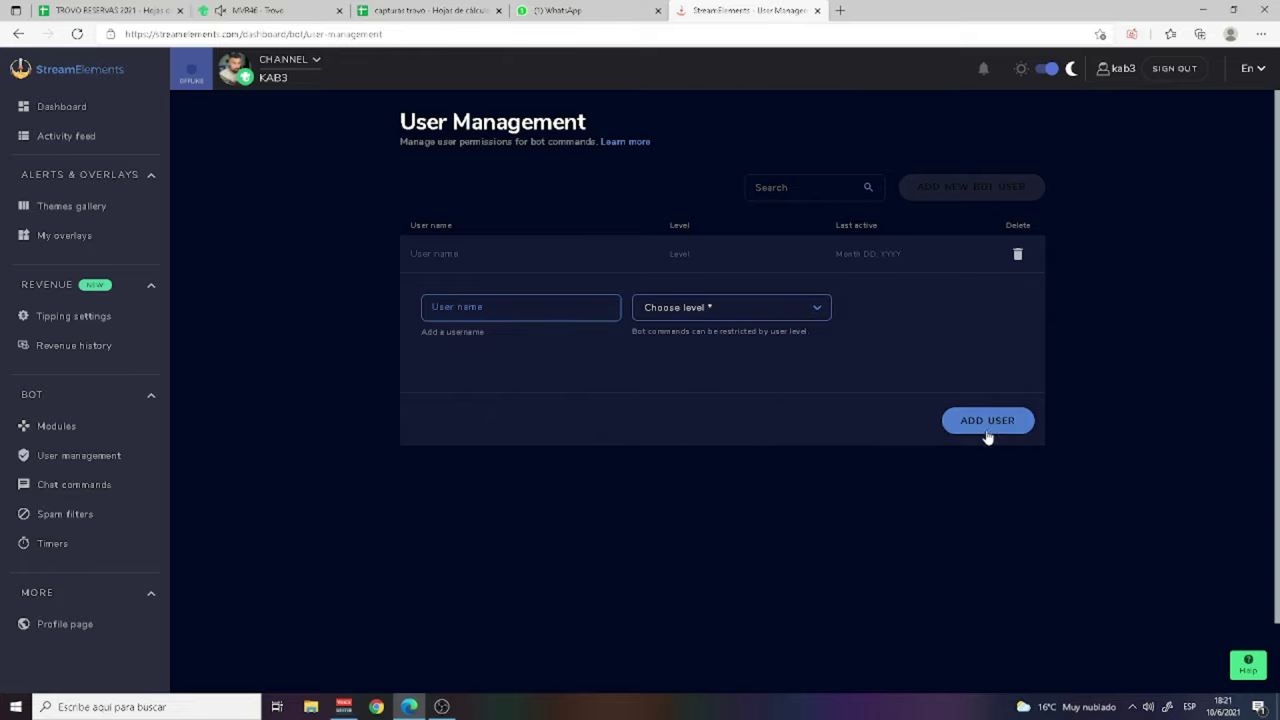
Step: Open the bot's Chat commands and browse to the Custom commands list
left_click(92, 488)
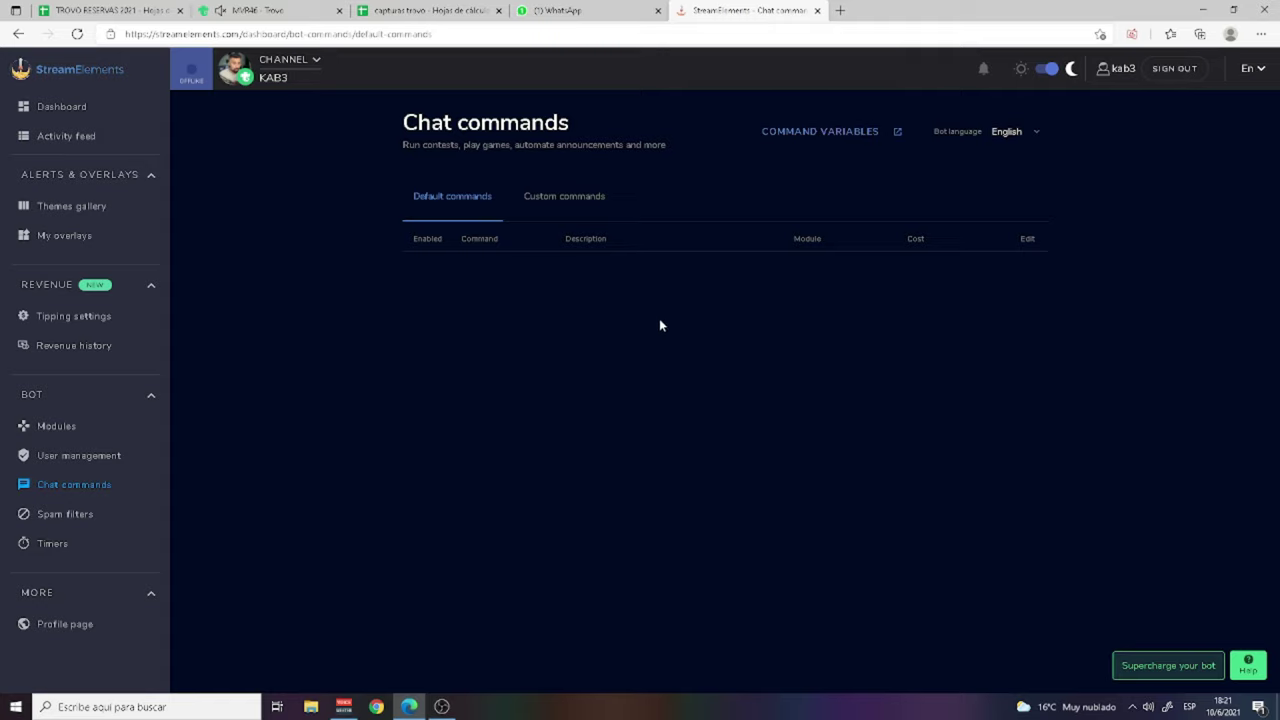
scroll(480, 357, "down", 5)
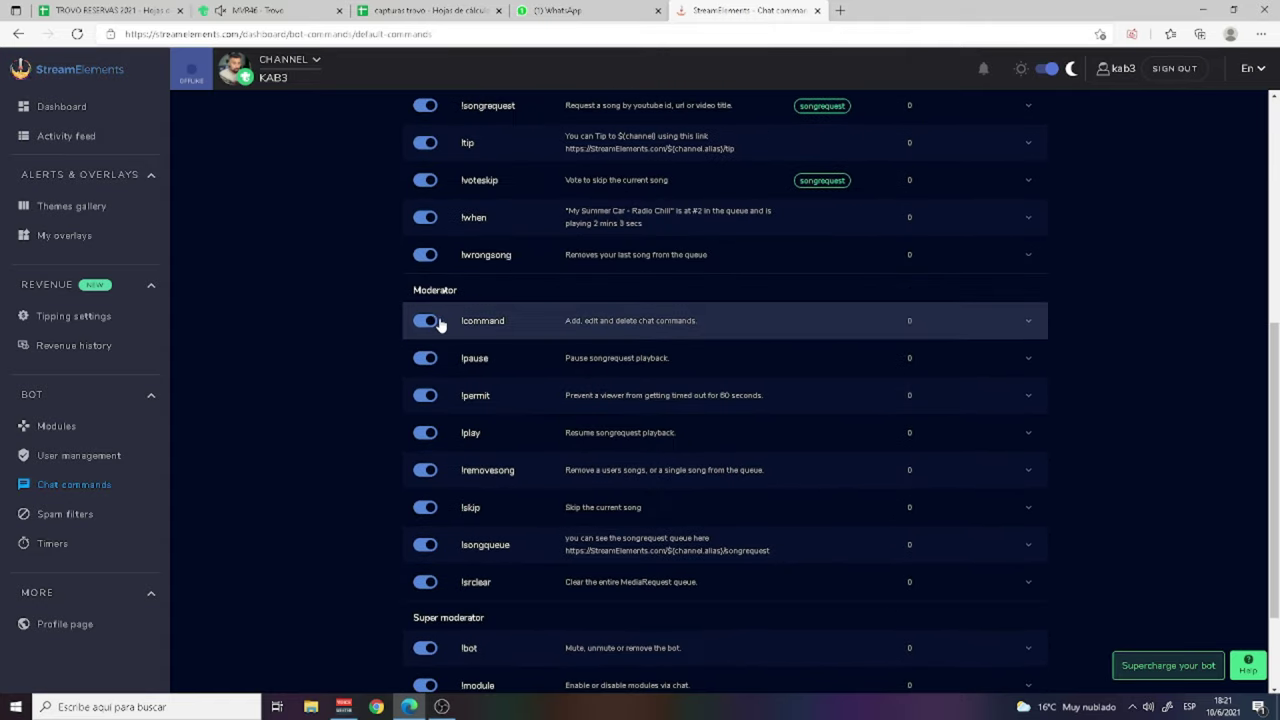
scroll(435, 325, "up", 1)
scroll(443, 349, "down", 1)
scroll(443, 349, "up", 5)
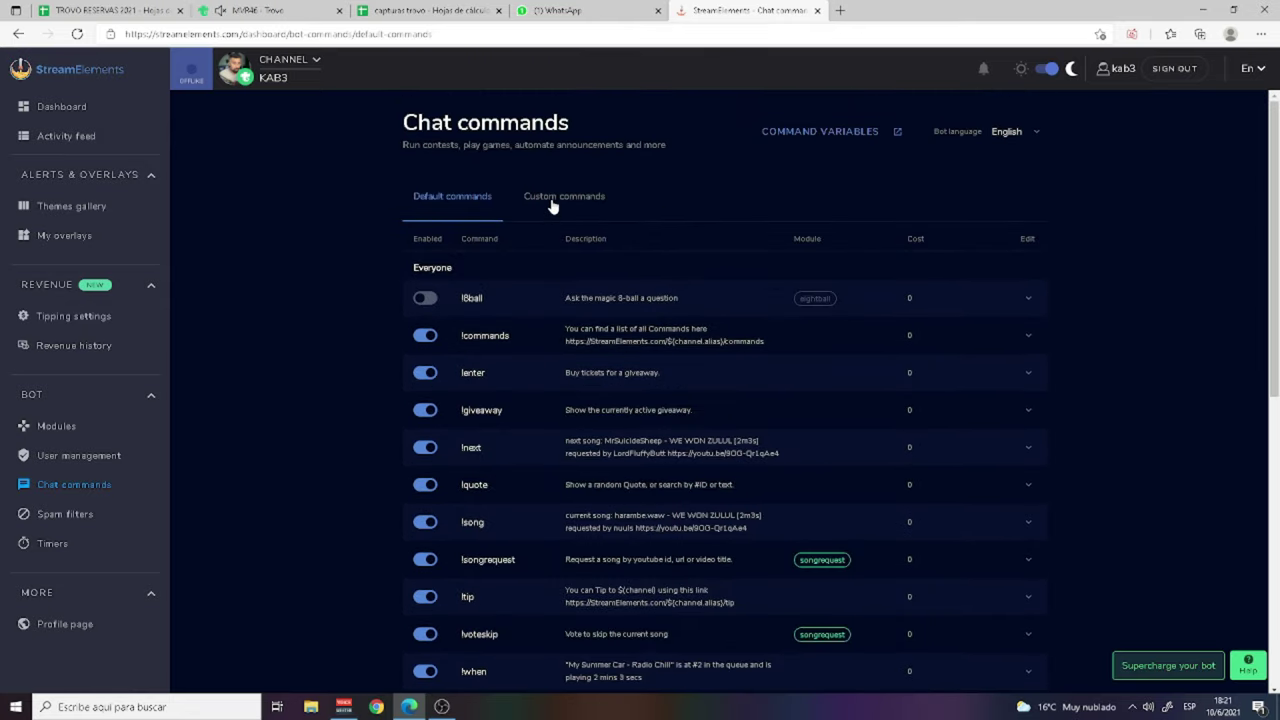
left_click(553, 200)
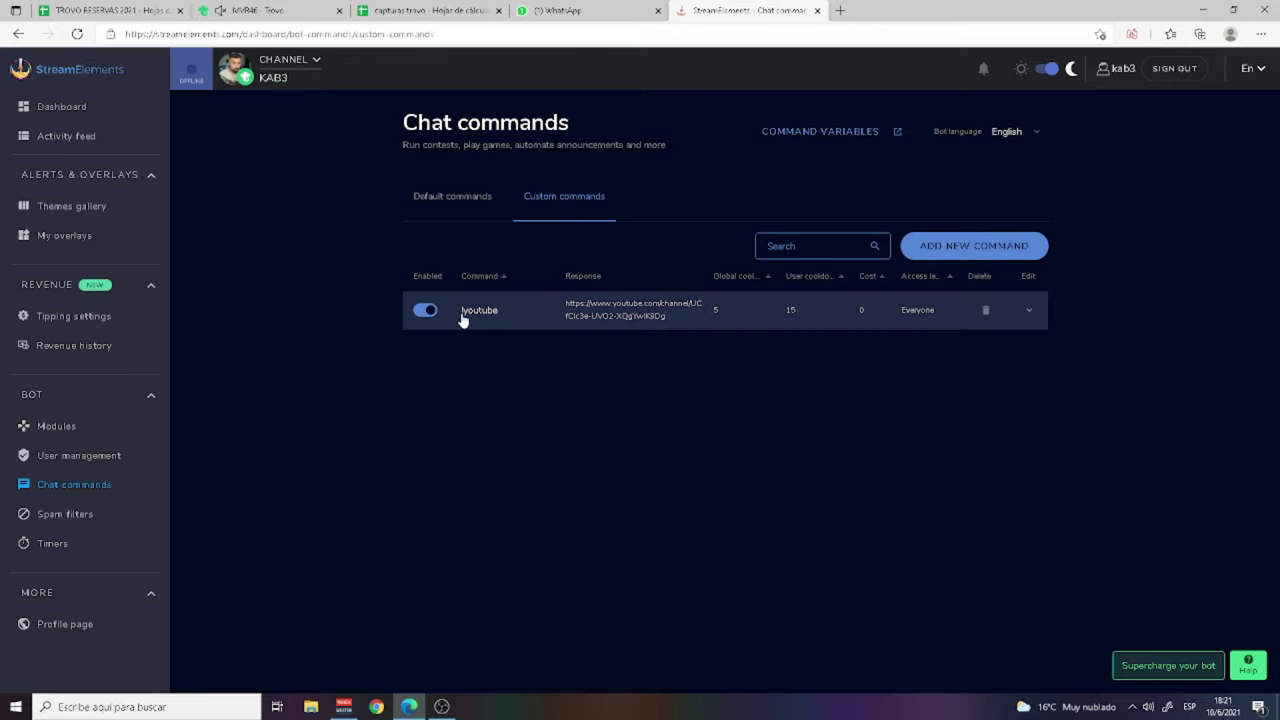
Step: Inspect the !youtube command's name, Everyone user level and response URL without changes
left_click(514, 317)
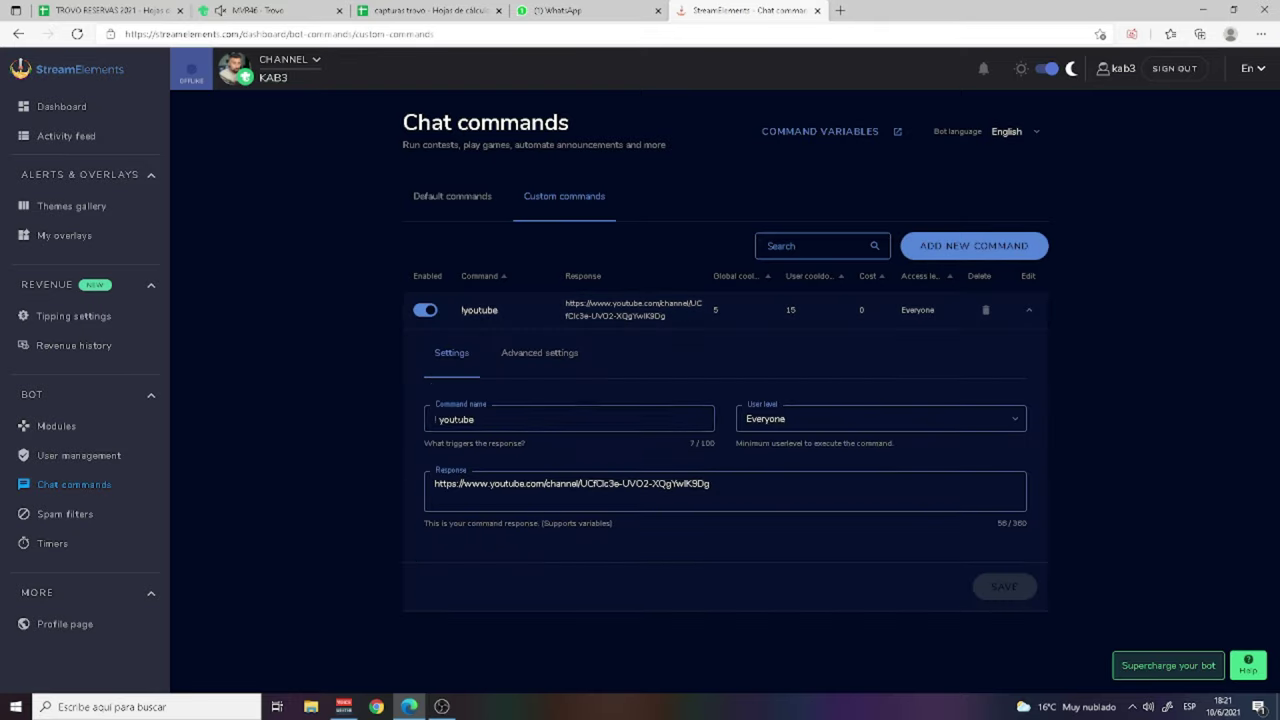
double_click(500, 420)
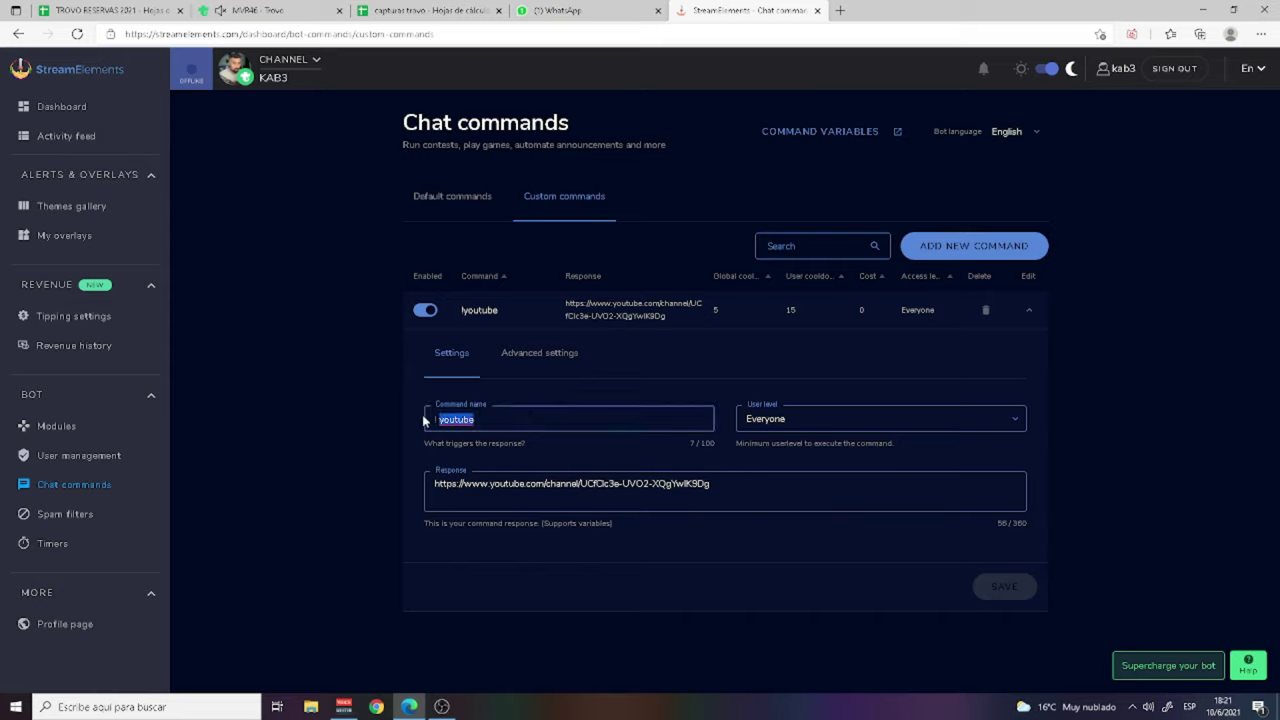
left_click(948, 427)
left_click(950, 423)
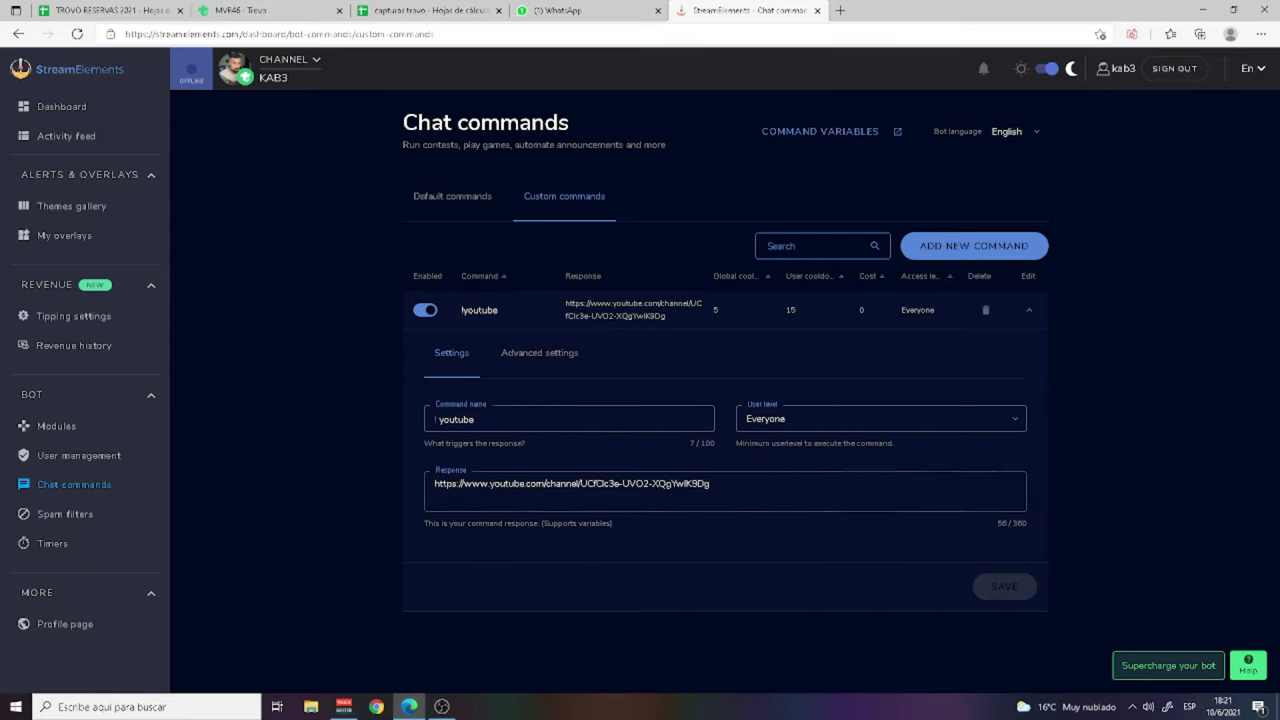
triple_click(640, 484)
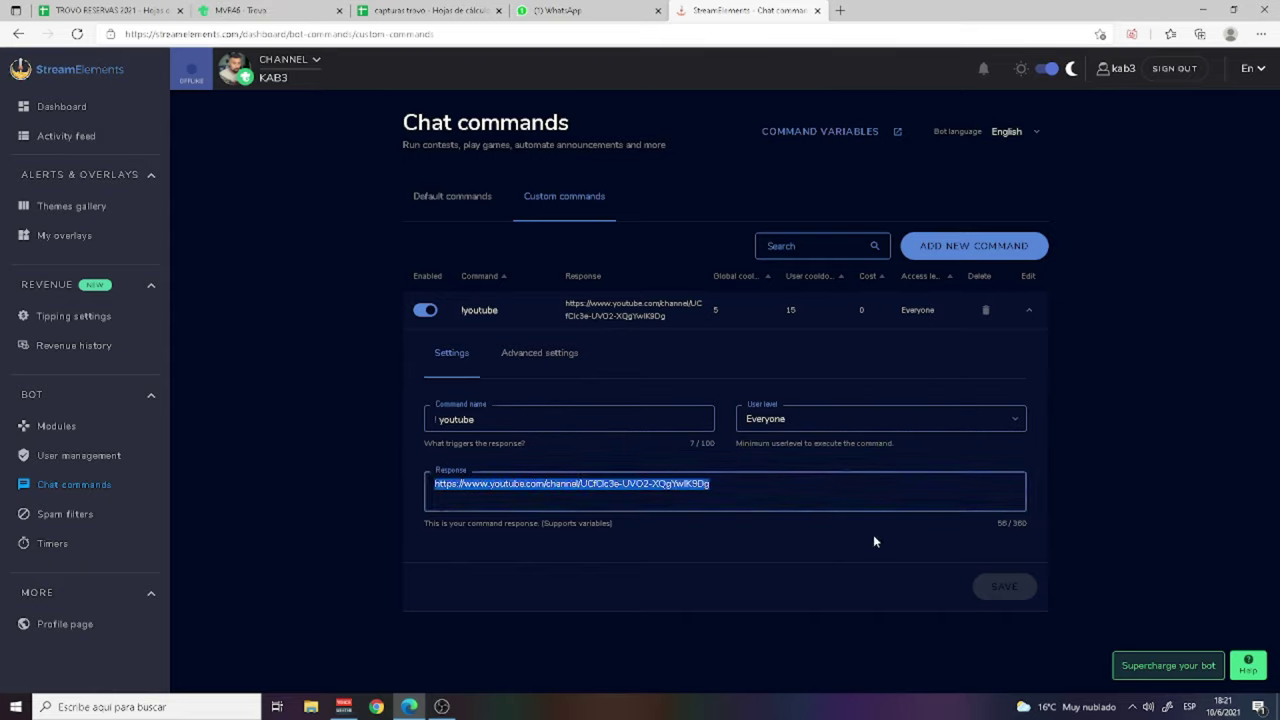
left_click(1124, 632)
left_click(455, 196)
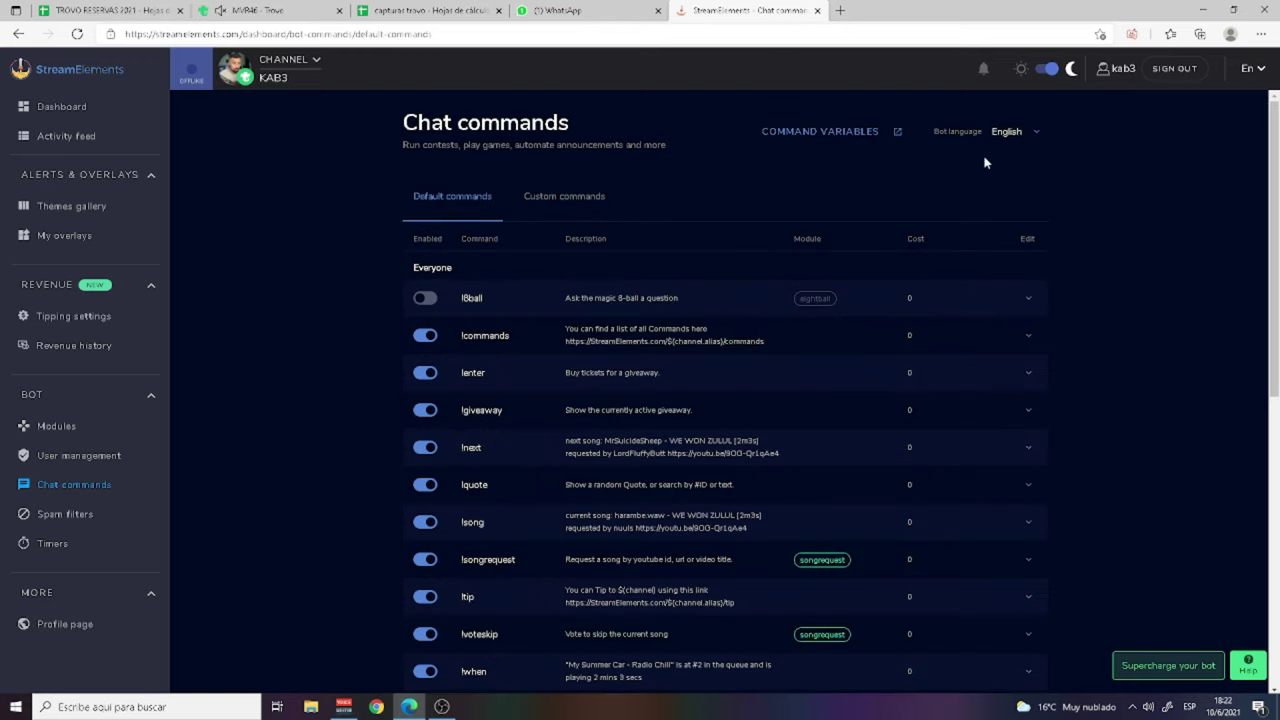
Step: Switch the bot language to Español and approve the change
left_click(1010, 131)
left_click(1017, 257)
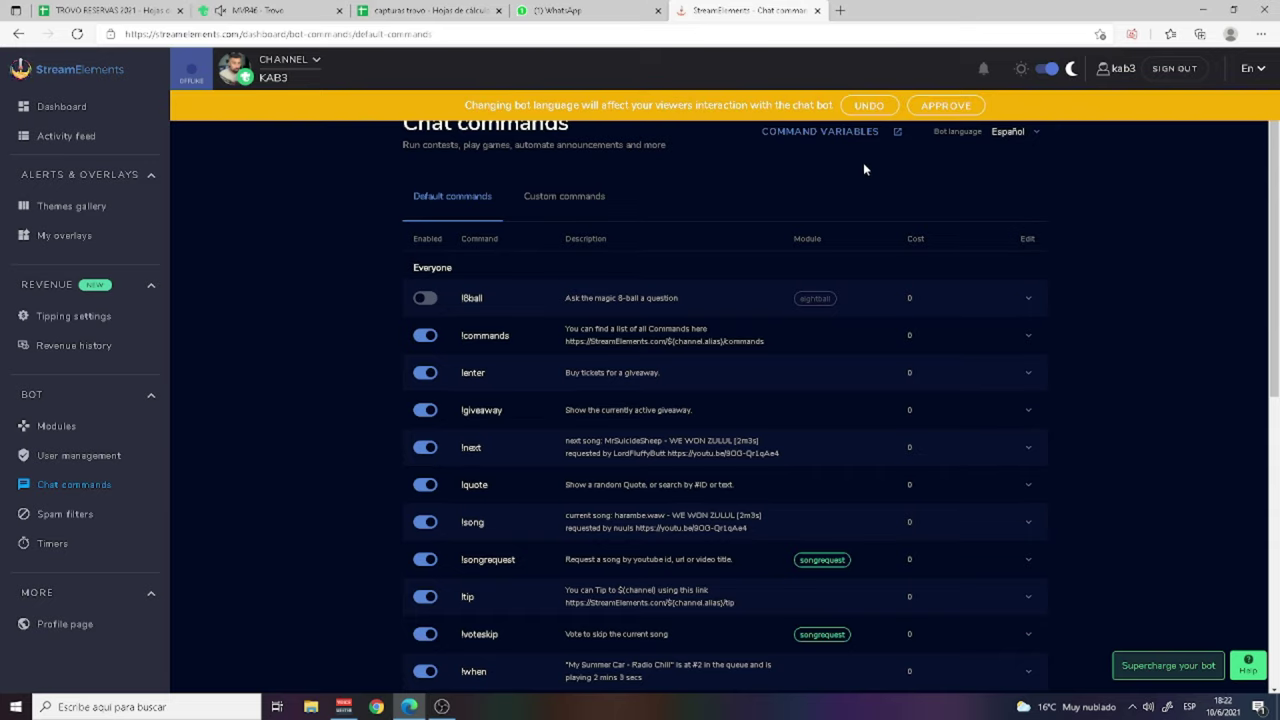
left_click(936, 107)
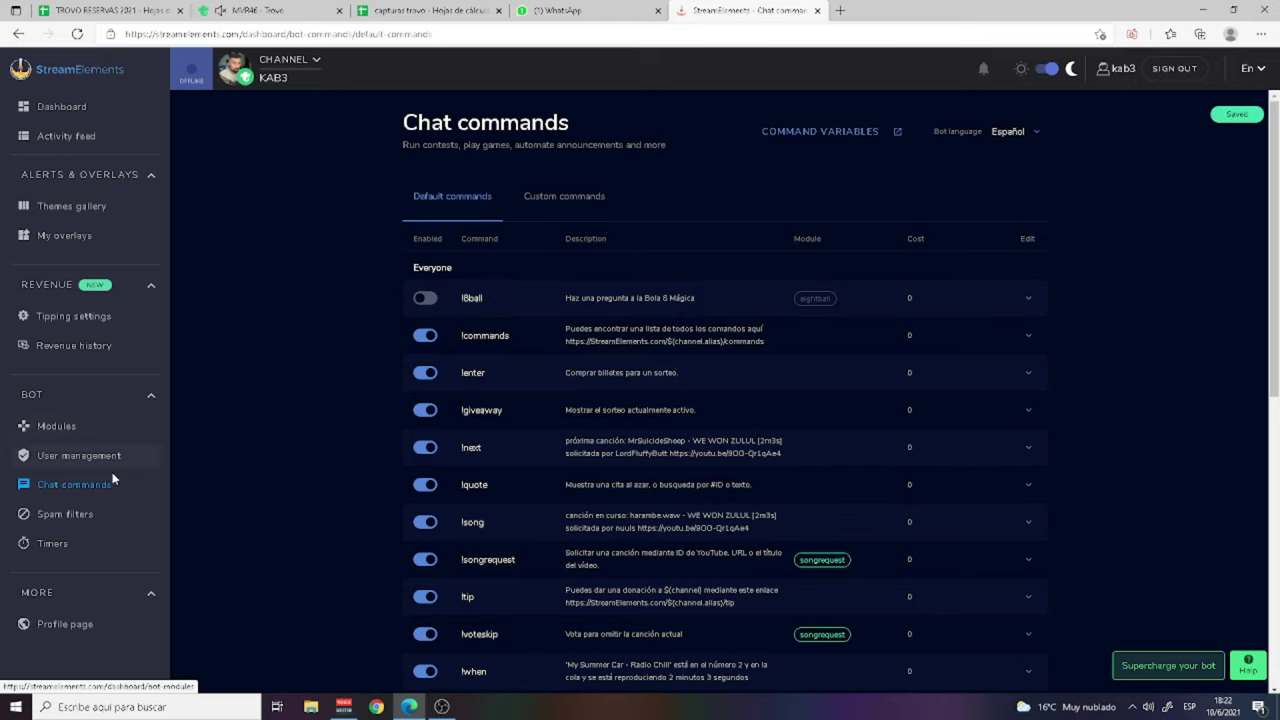
left_click(186, 512)
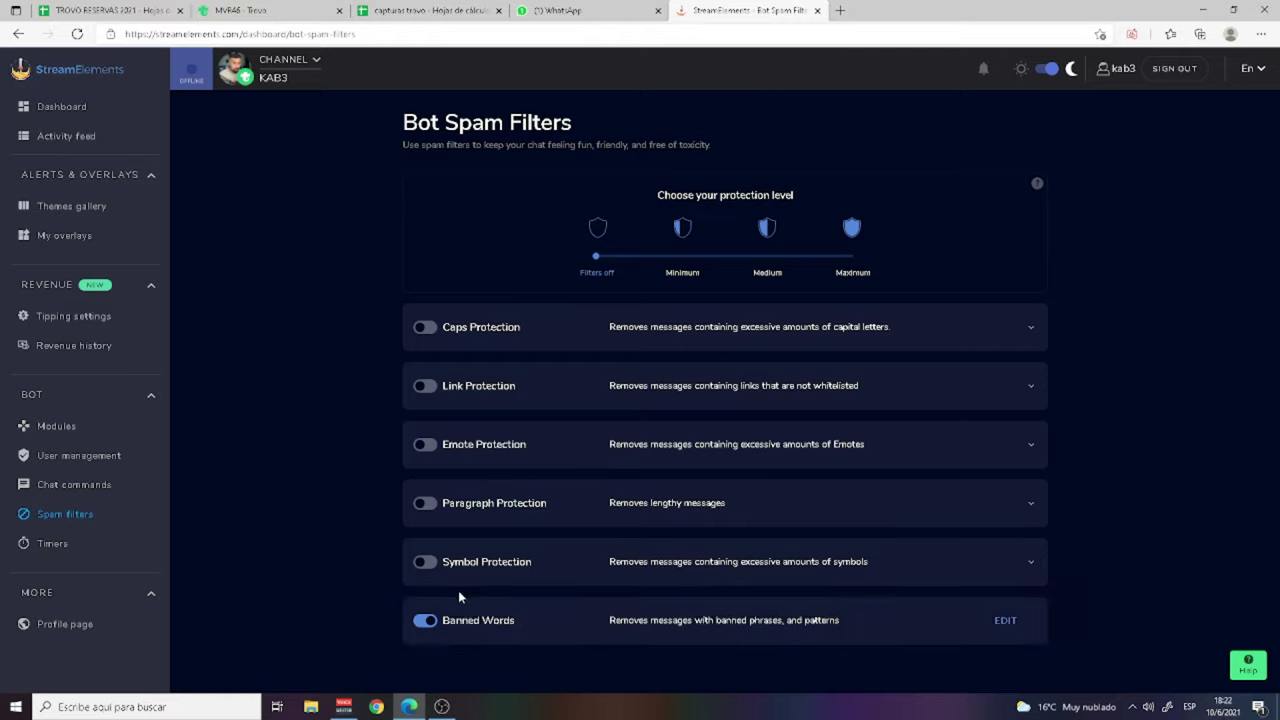
Step: Review the Banned Words filter groups, then return to the spam filters overview
left_click(1005, 621)
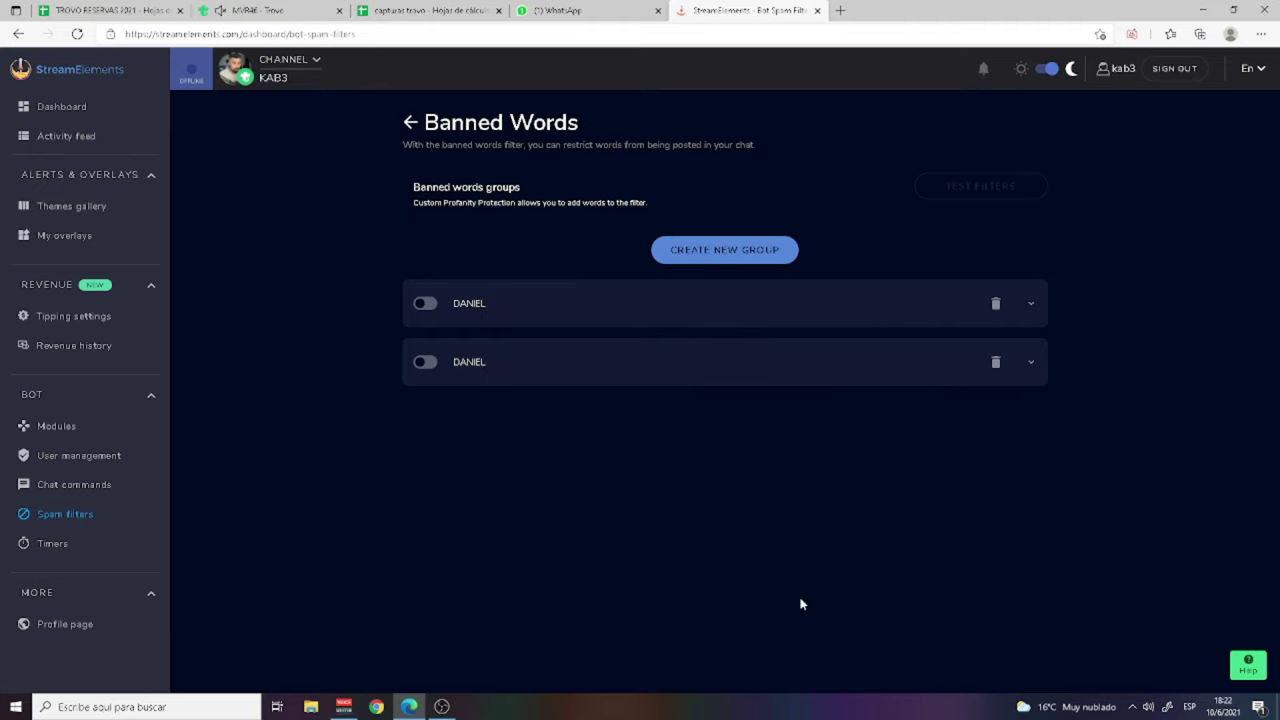
left_click(455, 303)
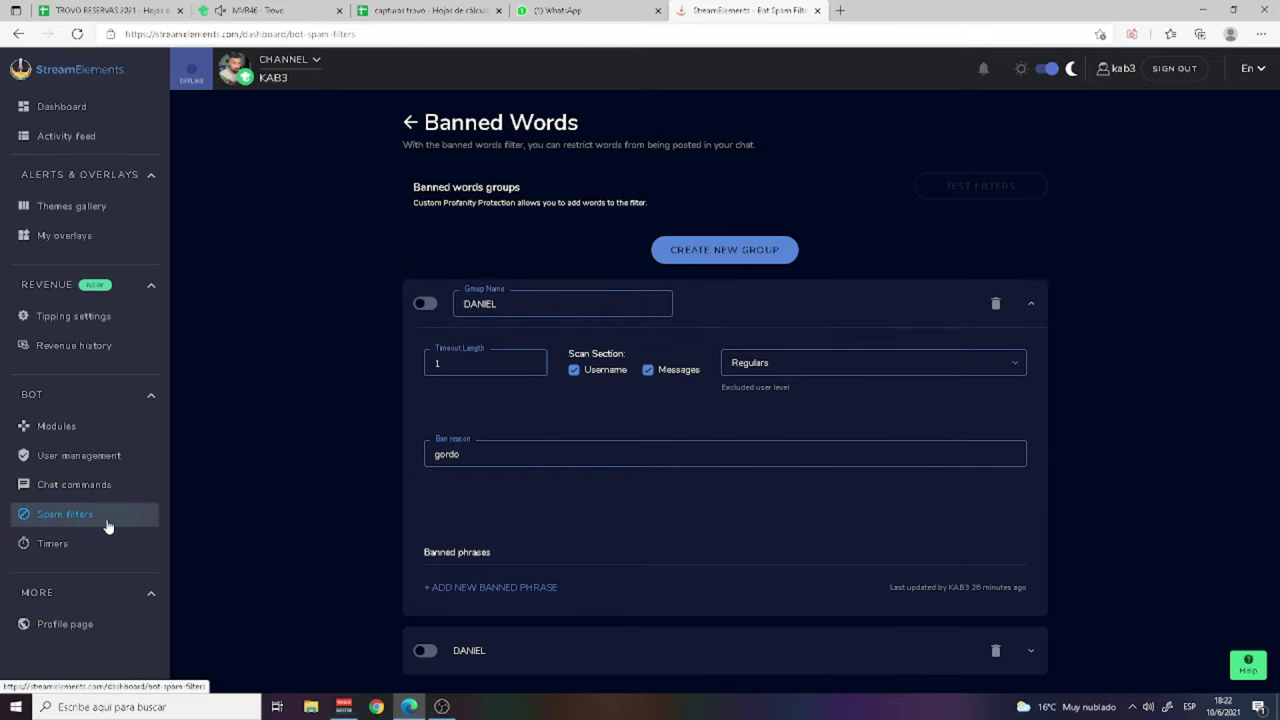
left_click(409, 123)
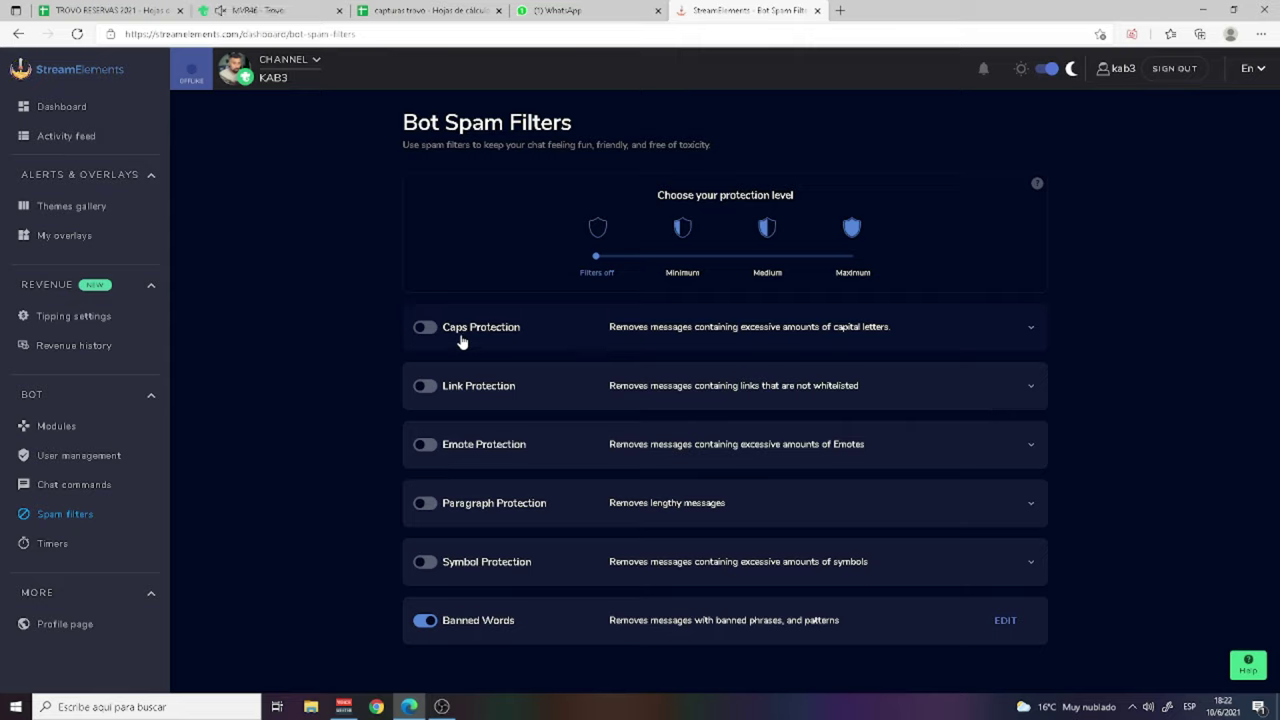
Step: Switch on the Caps Protection and Link Protection spam filters
left_click(425, 330)
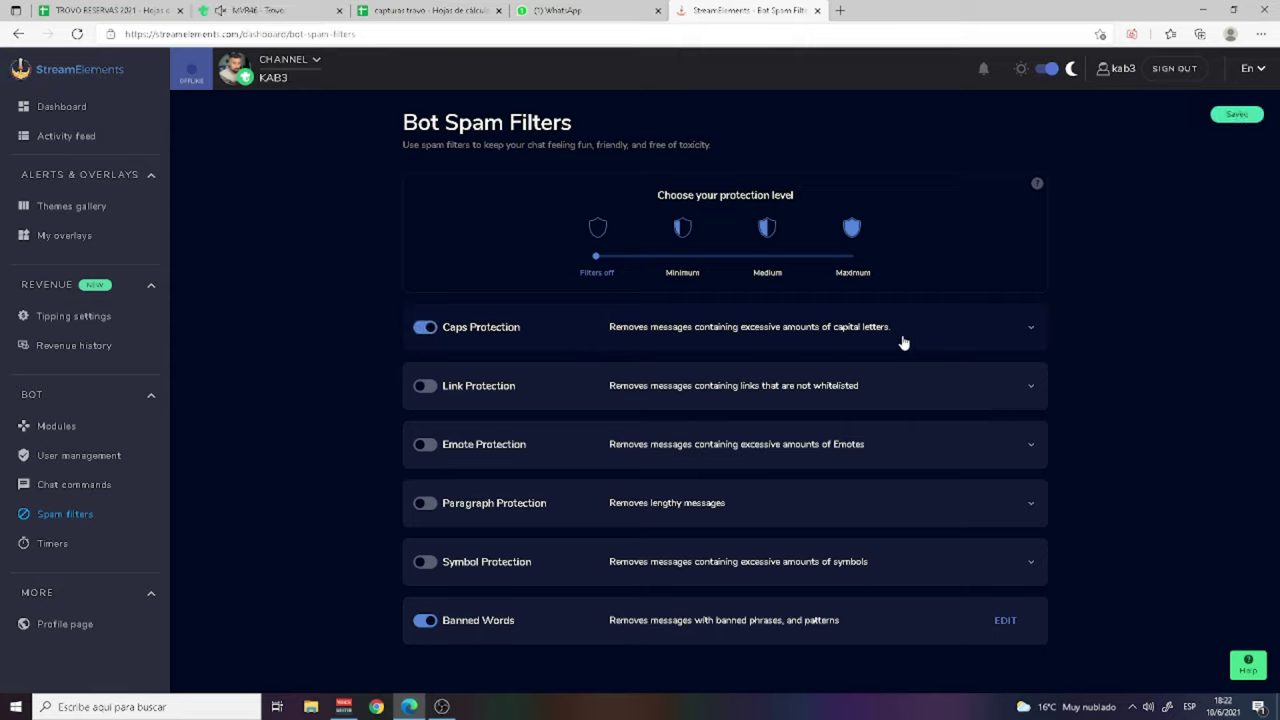
left_click(423, 388)
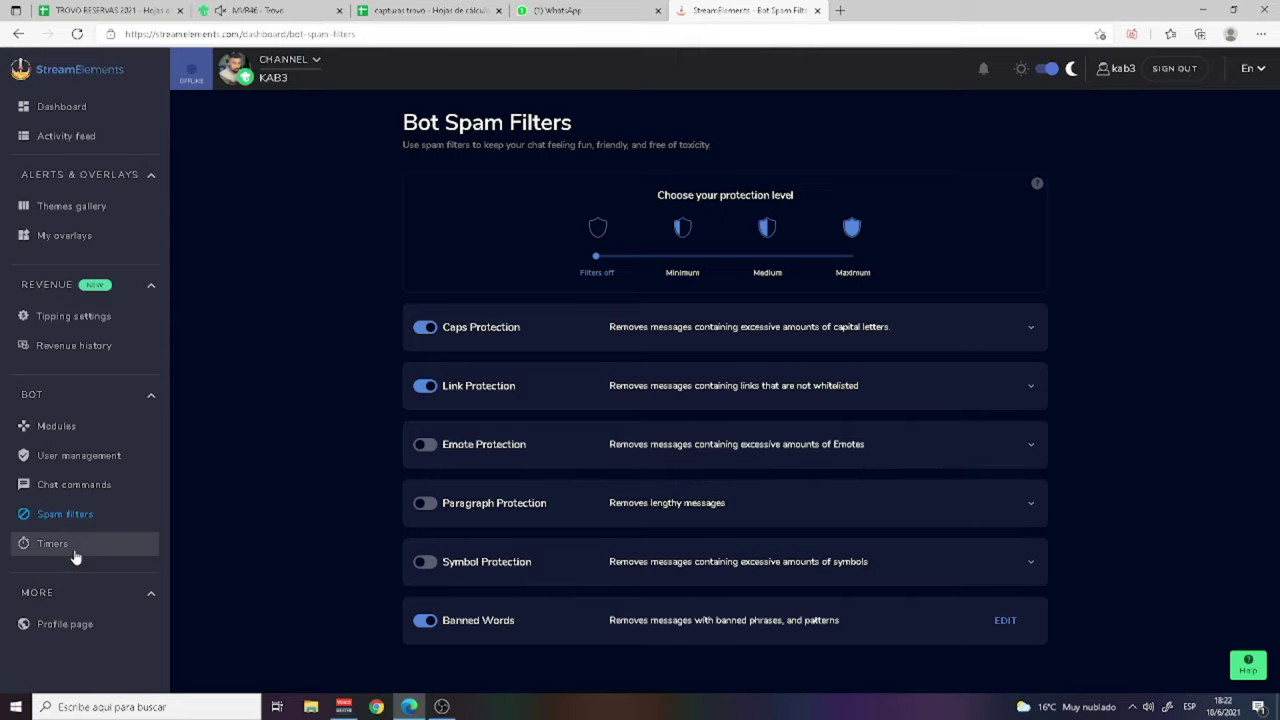
left_click(45, 545)
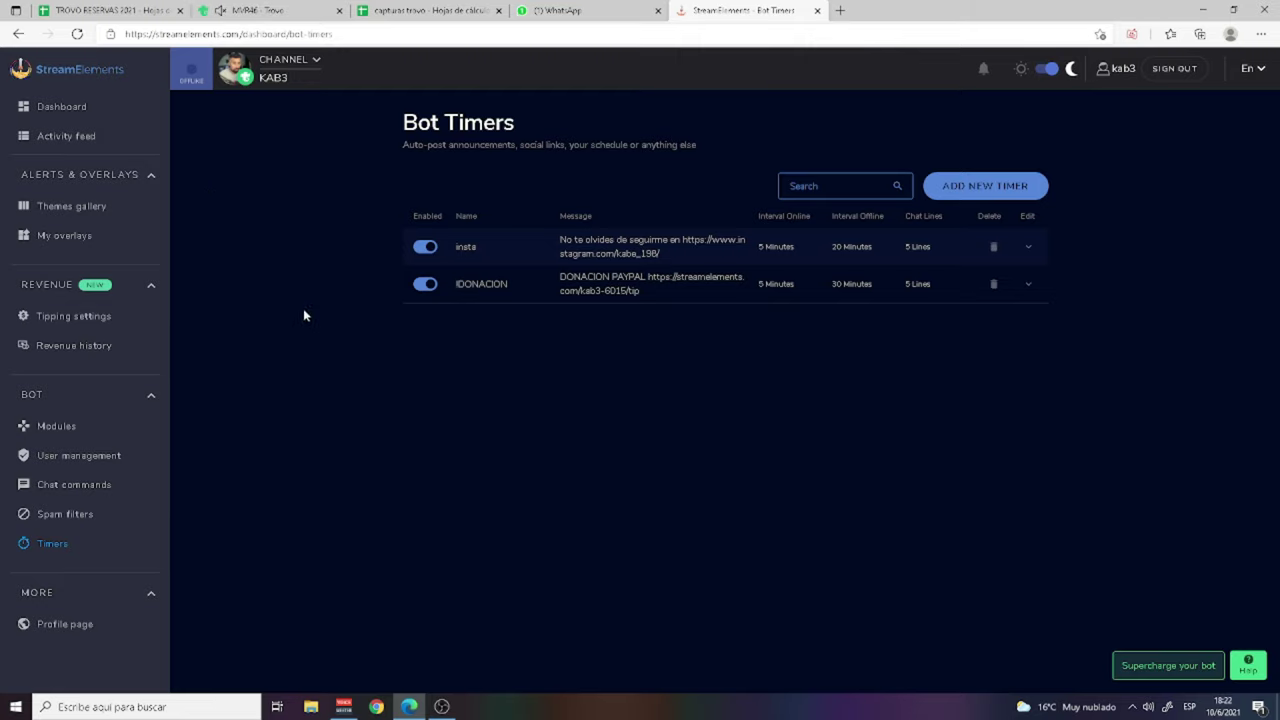
Step: From the dashboard's OBS.Live page, download the Windows installer obs-streamelements-setup-latest
left_click(48, 75)
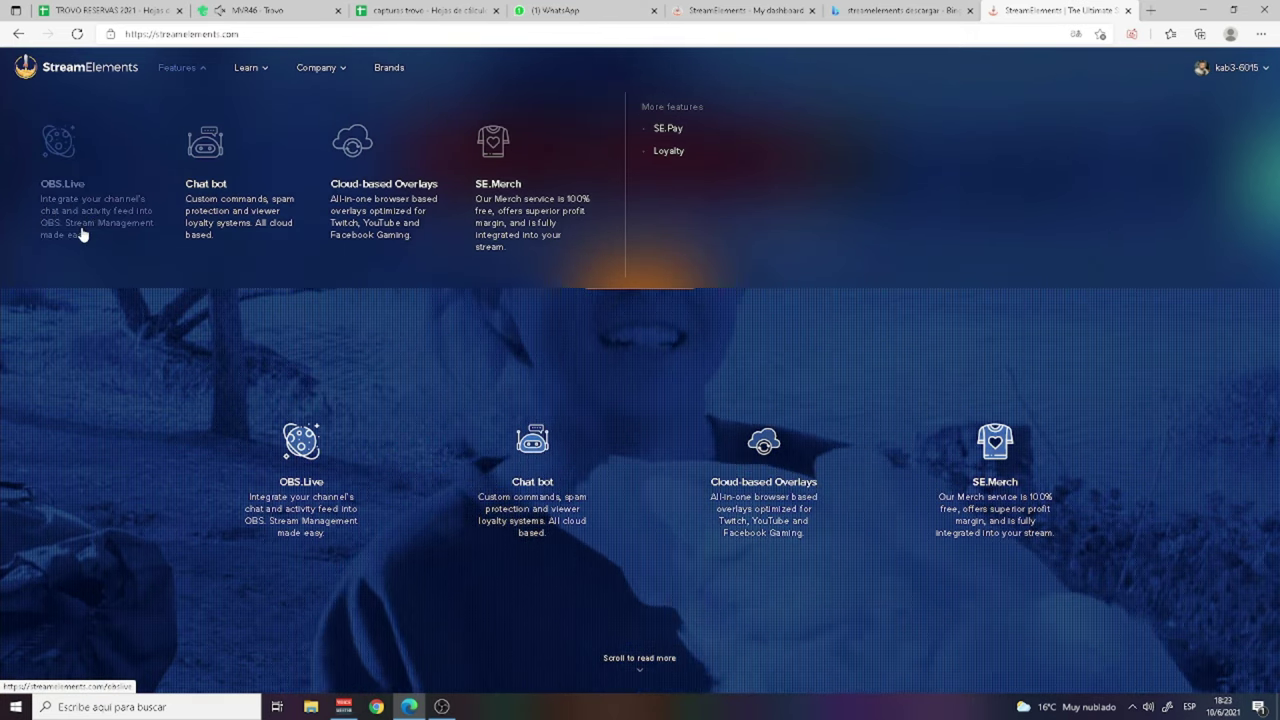
left_click(78, 220)
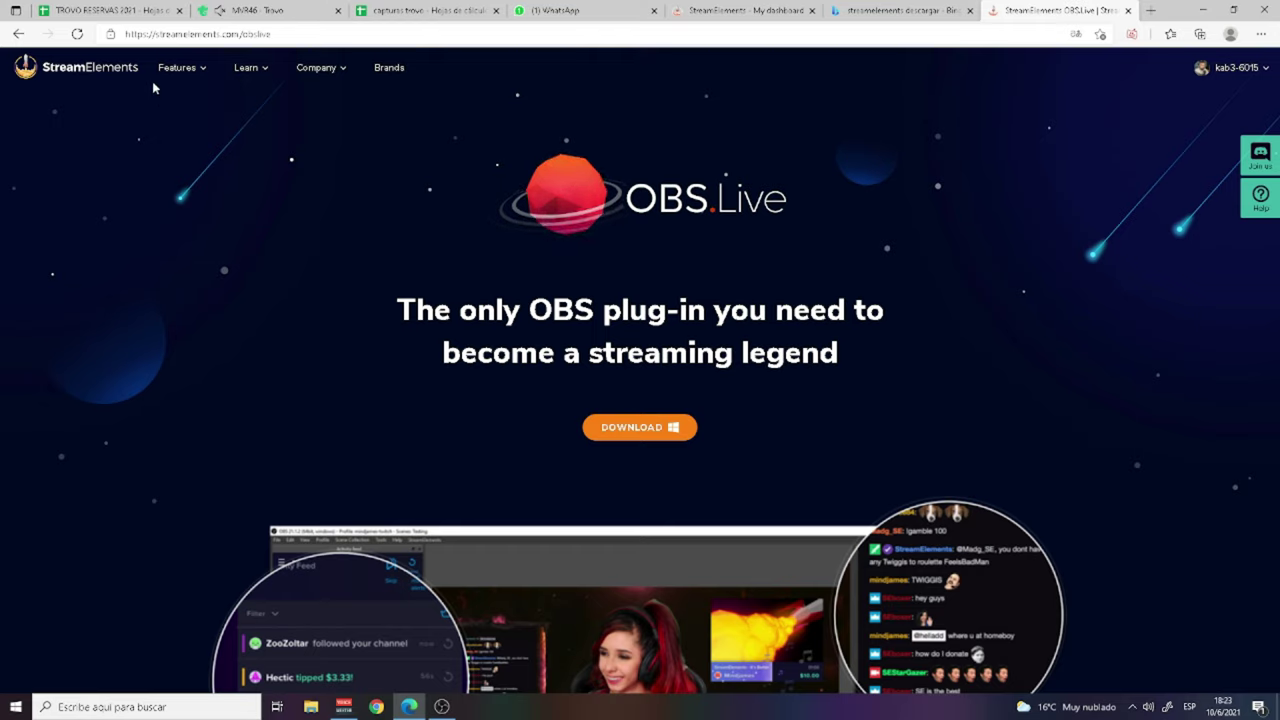
left_click_drag(124, 34, 272, 35)
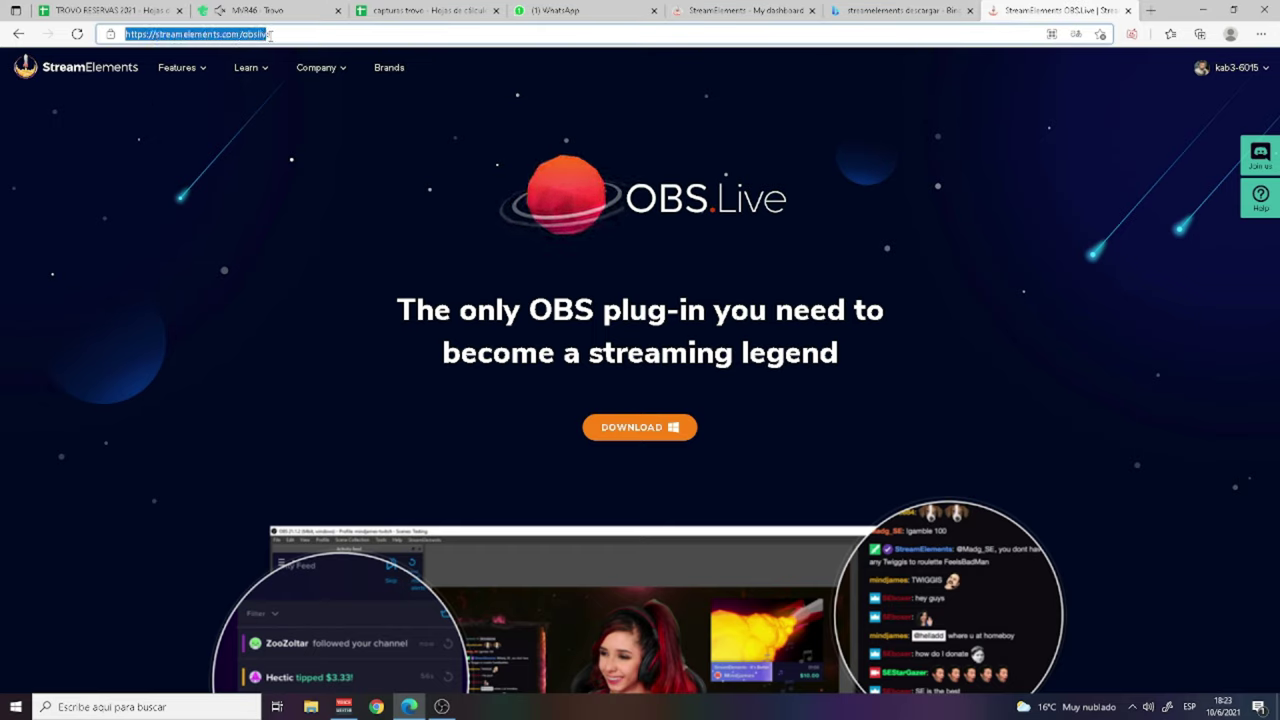
left_click(632, 427)
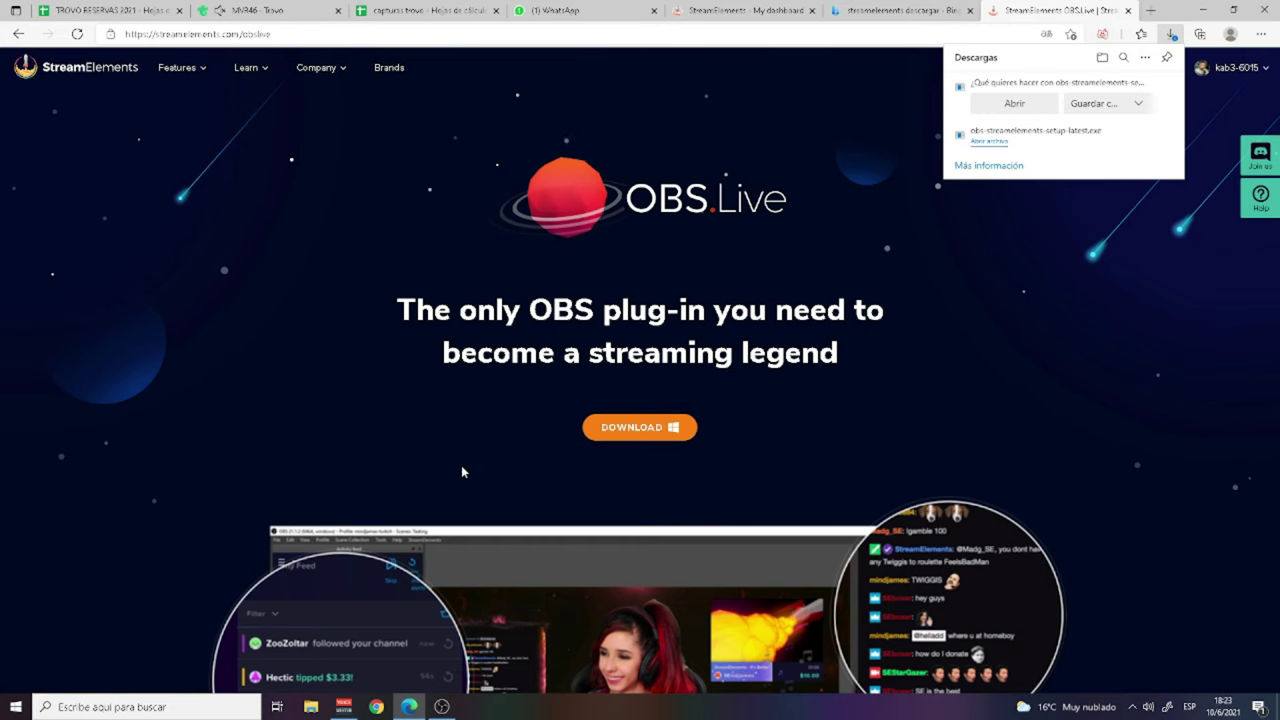
scroll(788, 308, "down", 1)
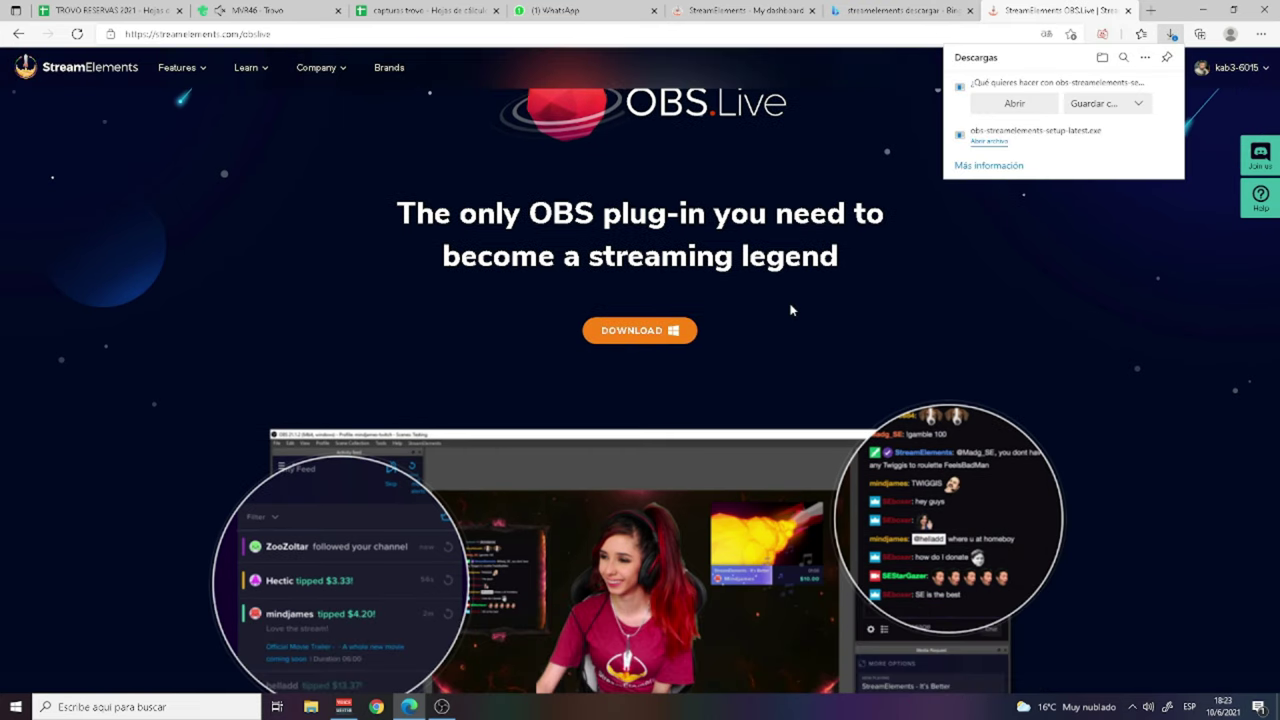
scroll(776, 325, "down", 1)
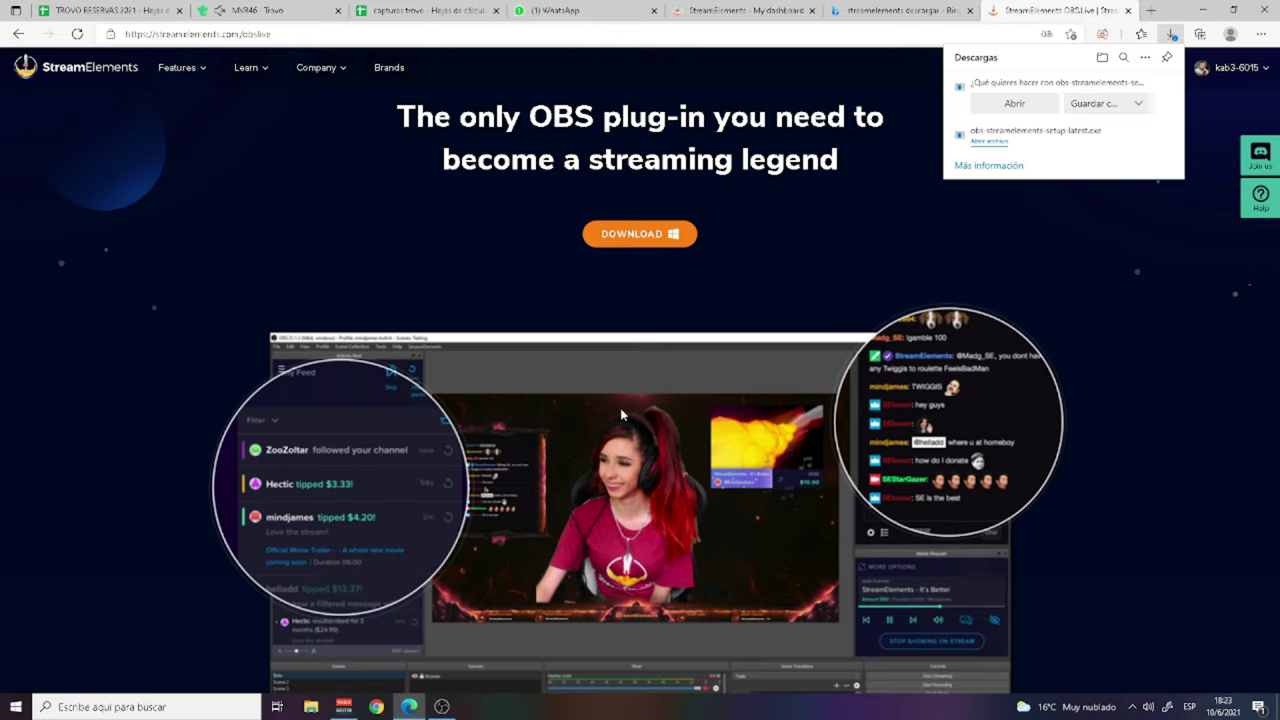
Step: Save obs-streamelements-setup-latest.exe and run it from Edge's downloads
left_click(1091, 104)
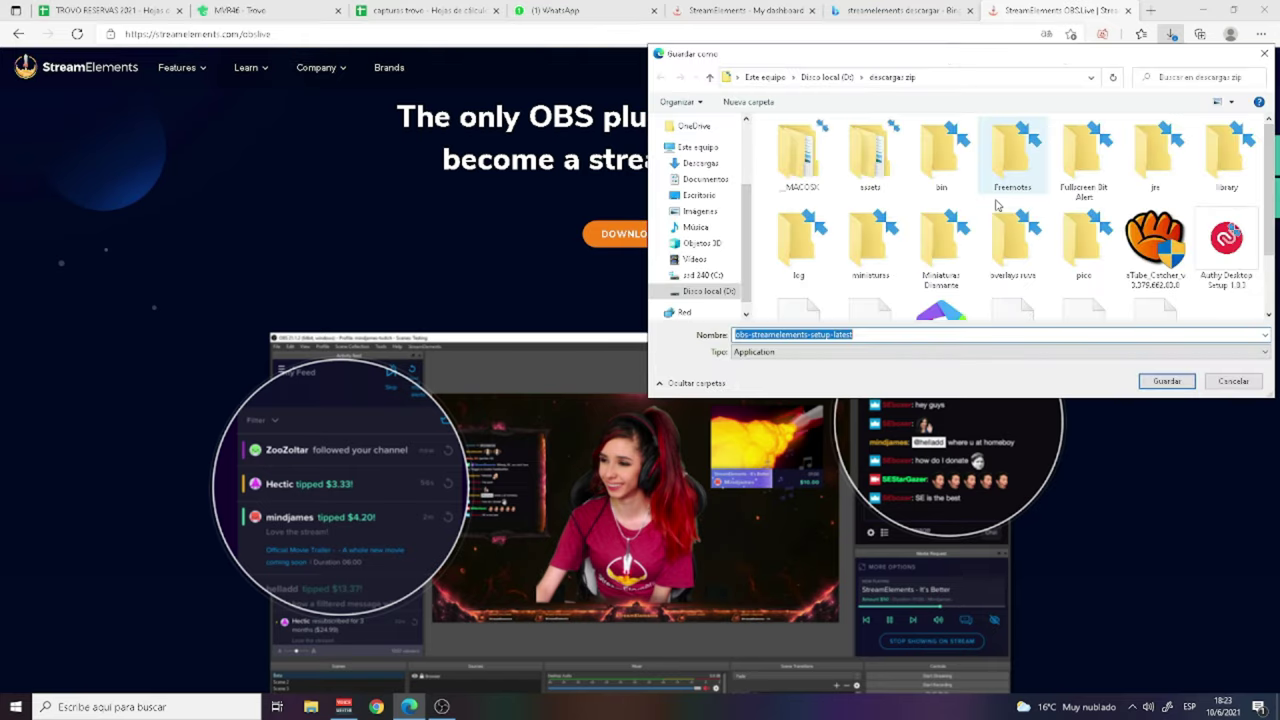
left_click(1166, 380)
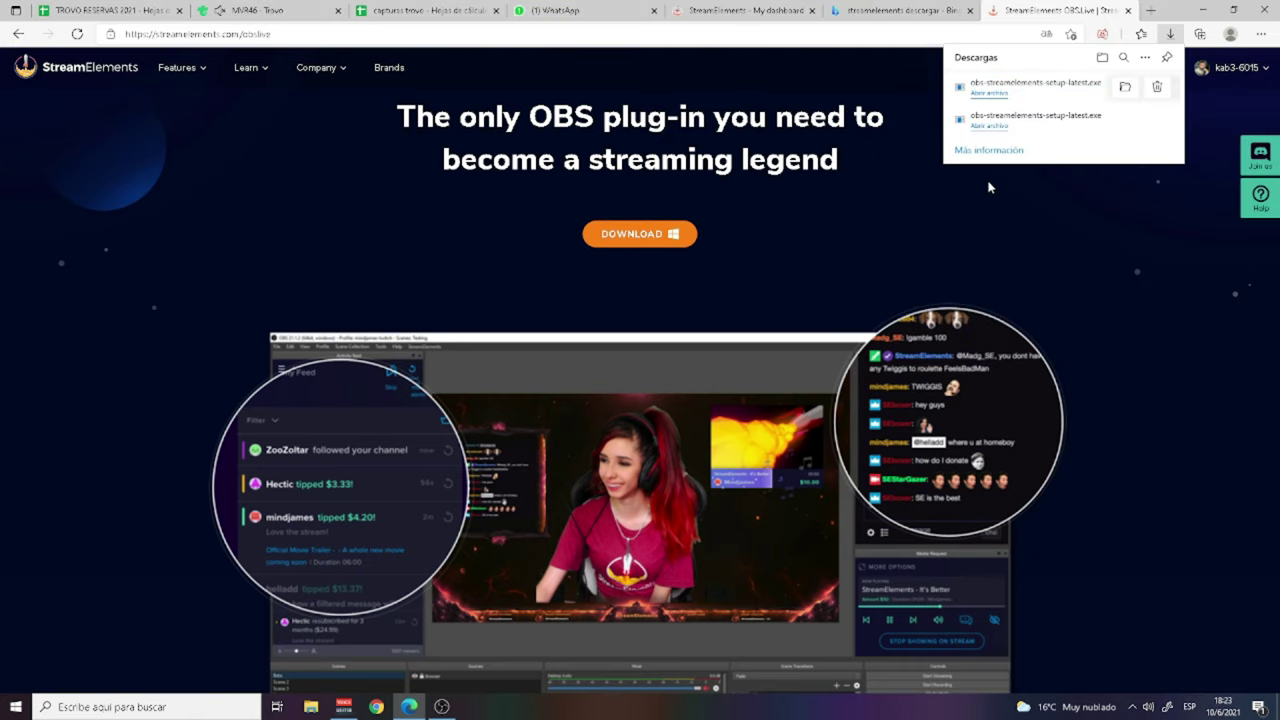
left_click(989, 92)
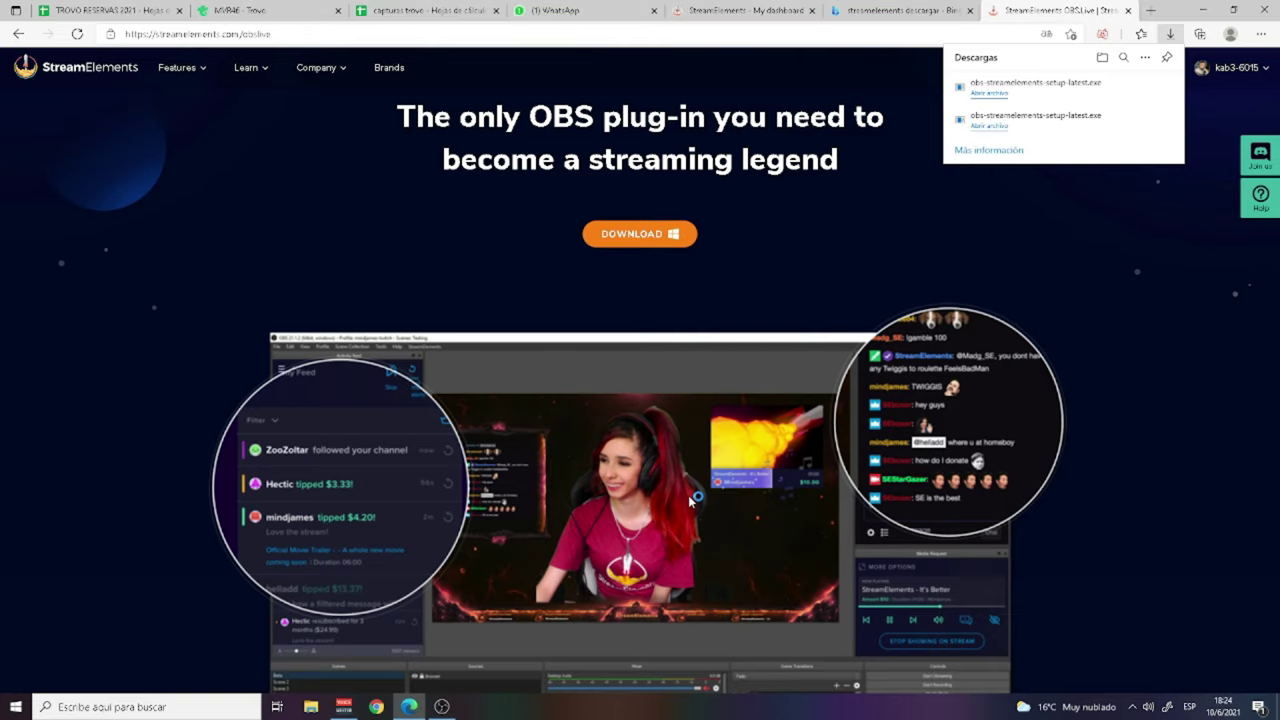
Step: Install only the OBS.Live add-on at the default location, with OBS Studio unchecked
left_click(714, 460)
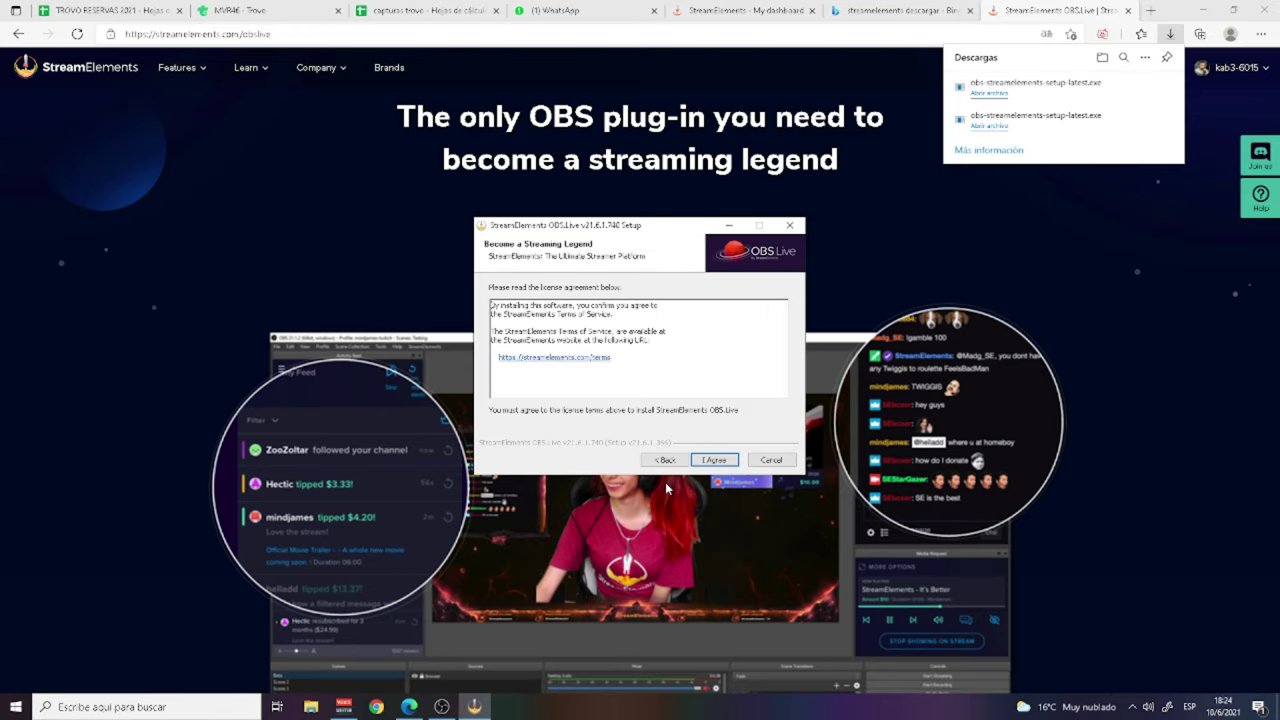
left_click(714, 460)
left_click(714, 460)
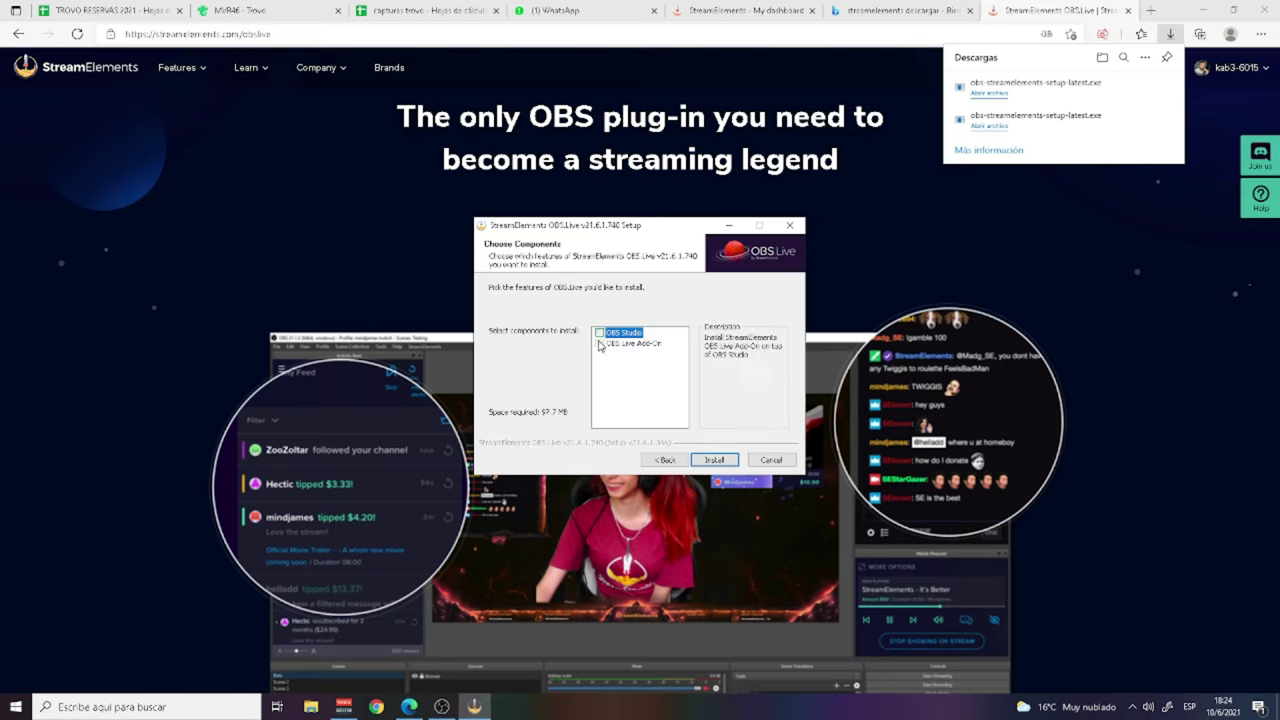
left_click(600, 334)
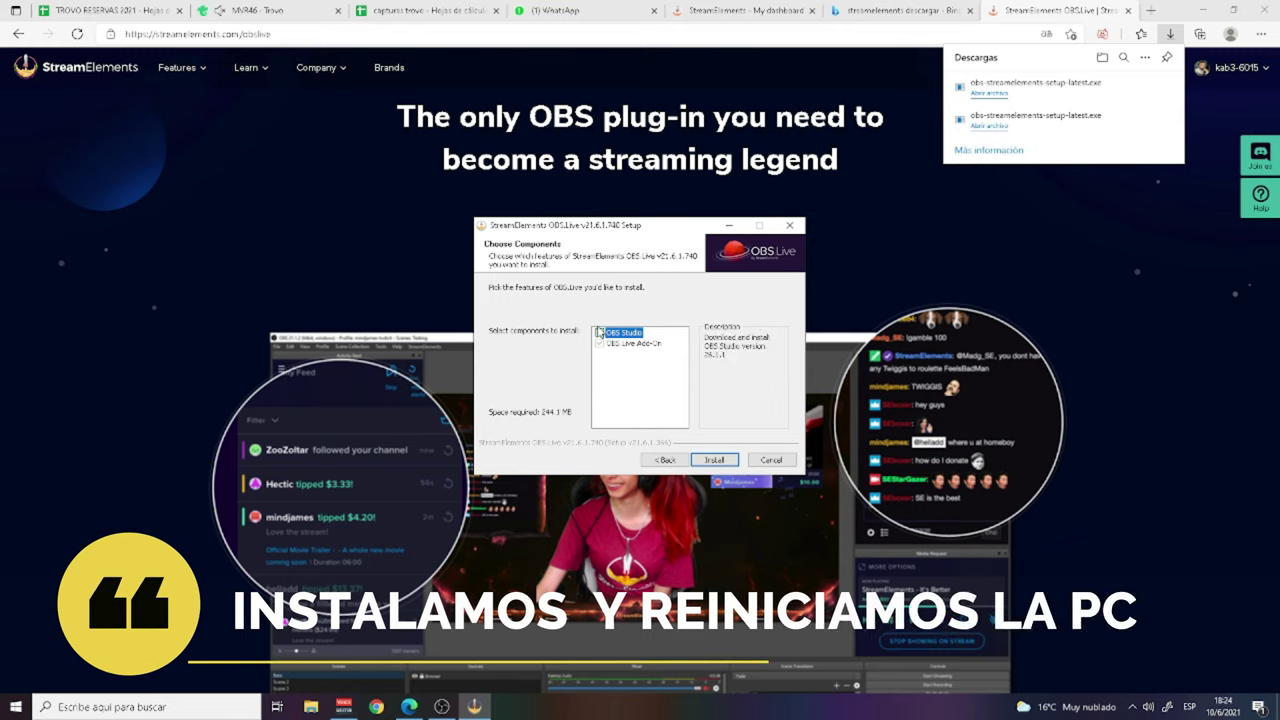
left_click(600, 333)
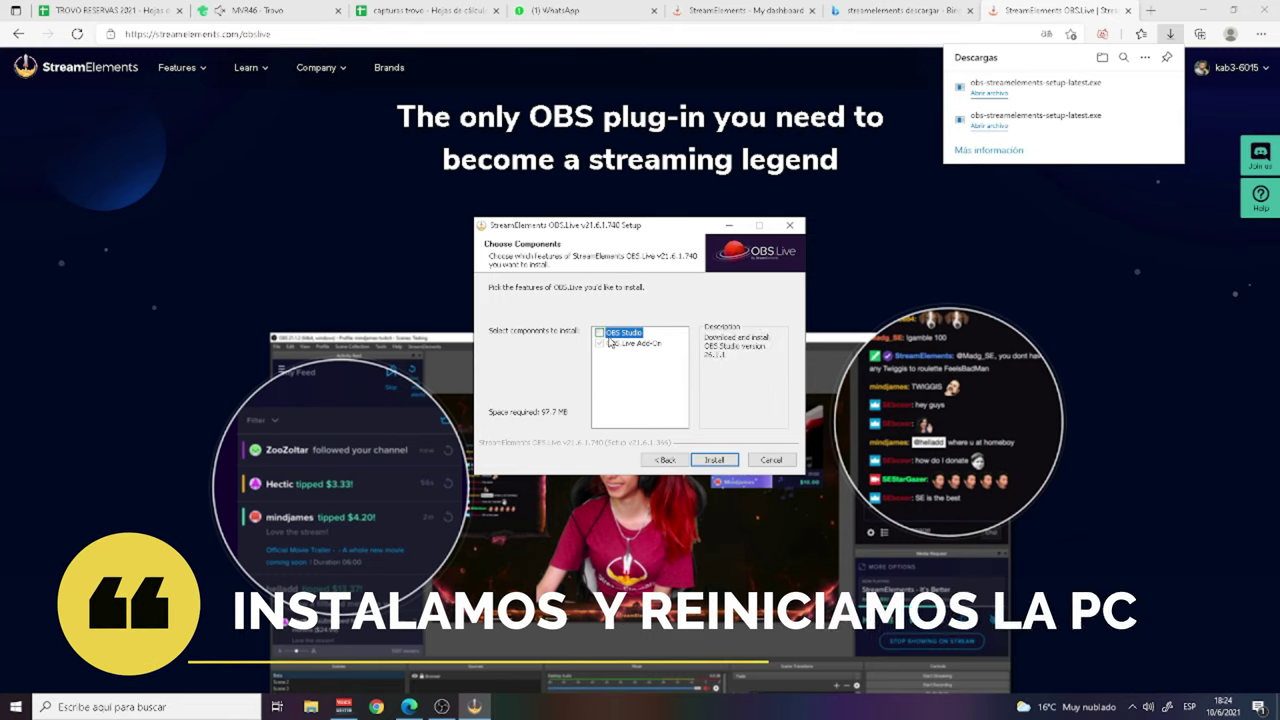
left_click(714, 461)
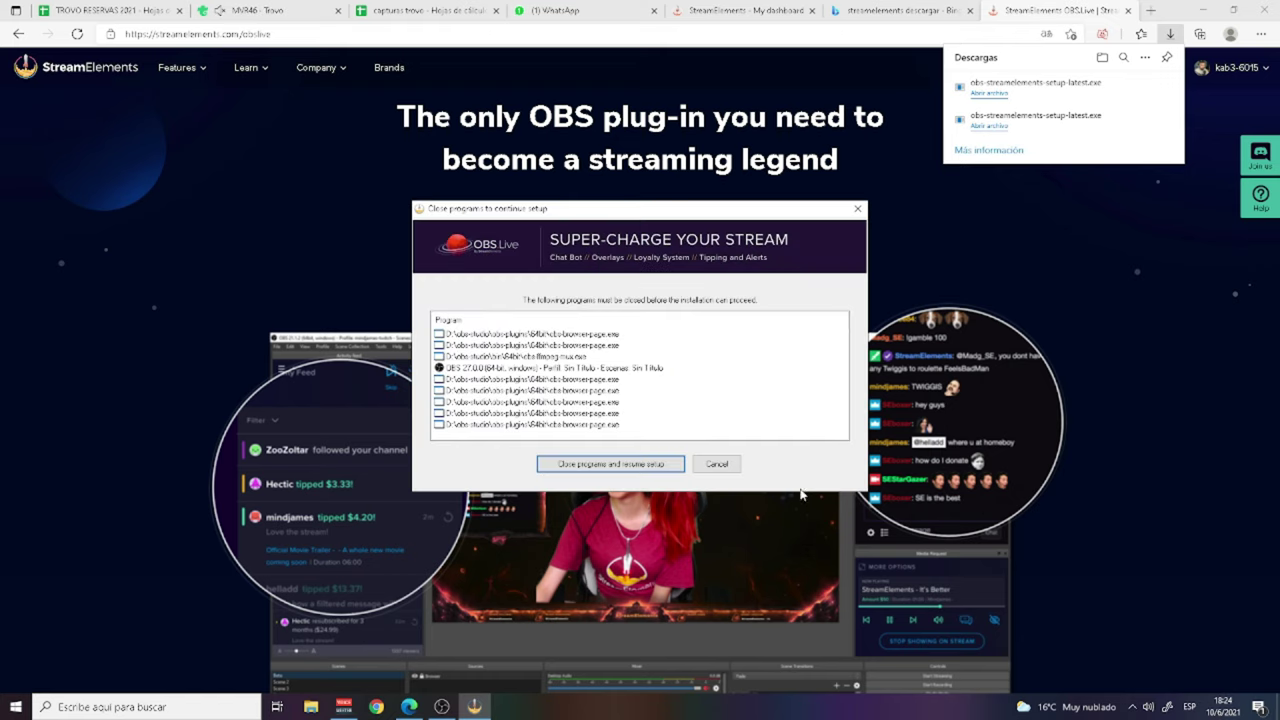
left_click(612, 464)
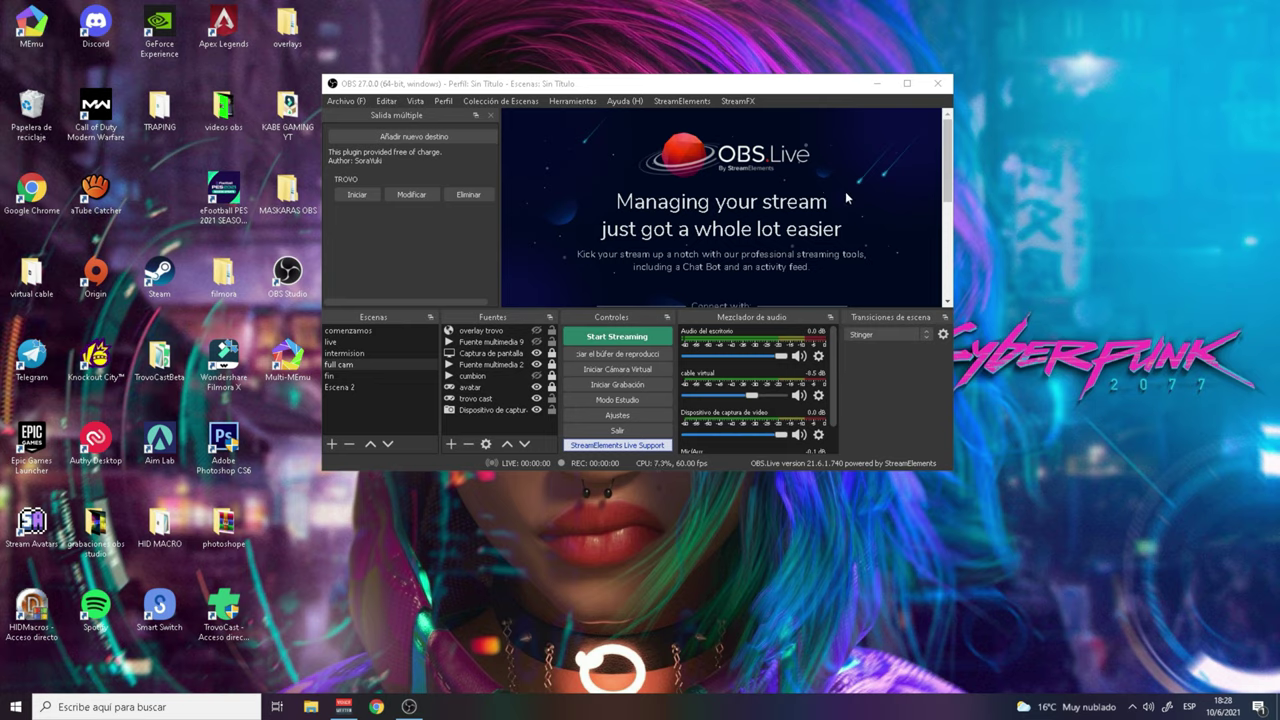
Step: Maximize the OBS Studio window
left_click(907, 83)
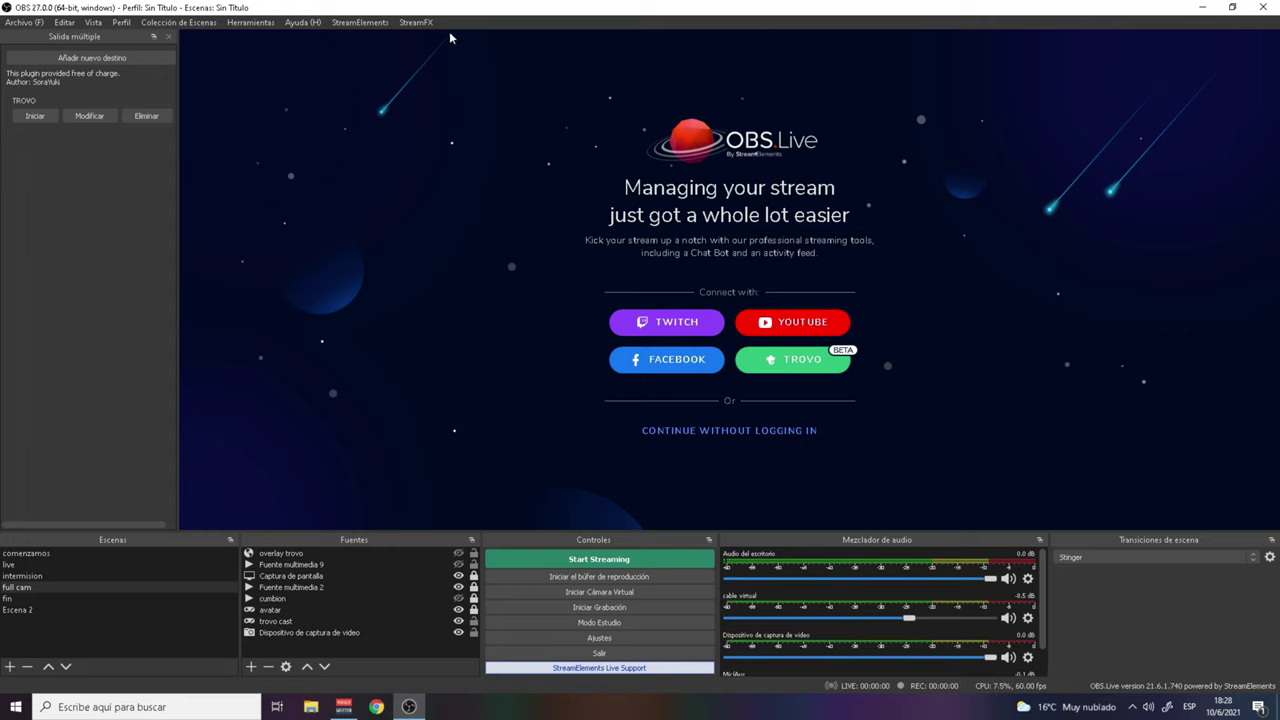
left_click_drag(450, 15, 463, 75)
left_click(718, 85)
Step: Connect OBS.Live with Trovo, logging in with the account e-mail and password
left_click(781, 366)
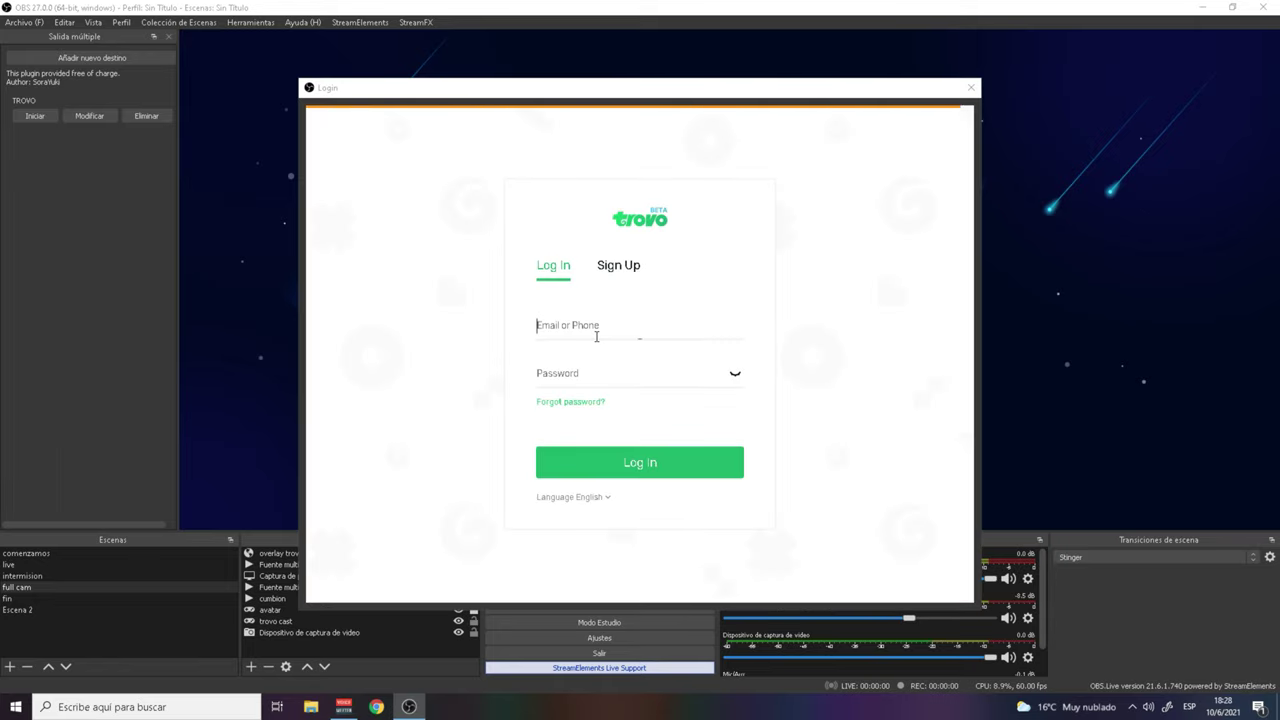
left_click(597, 331)
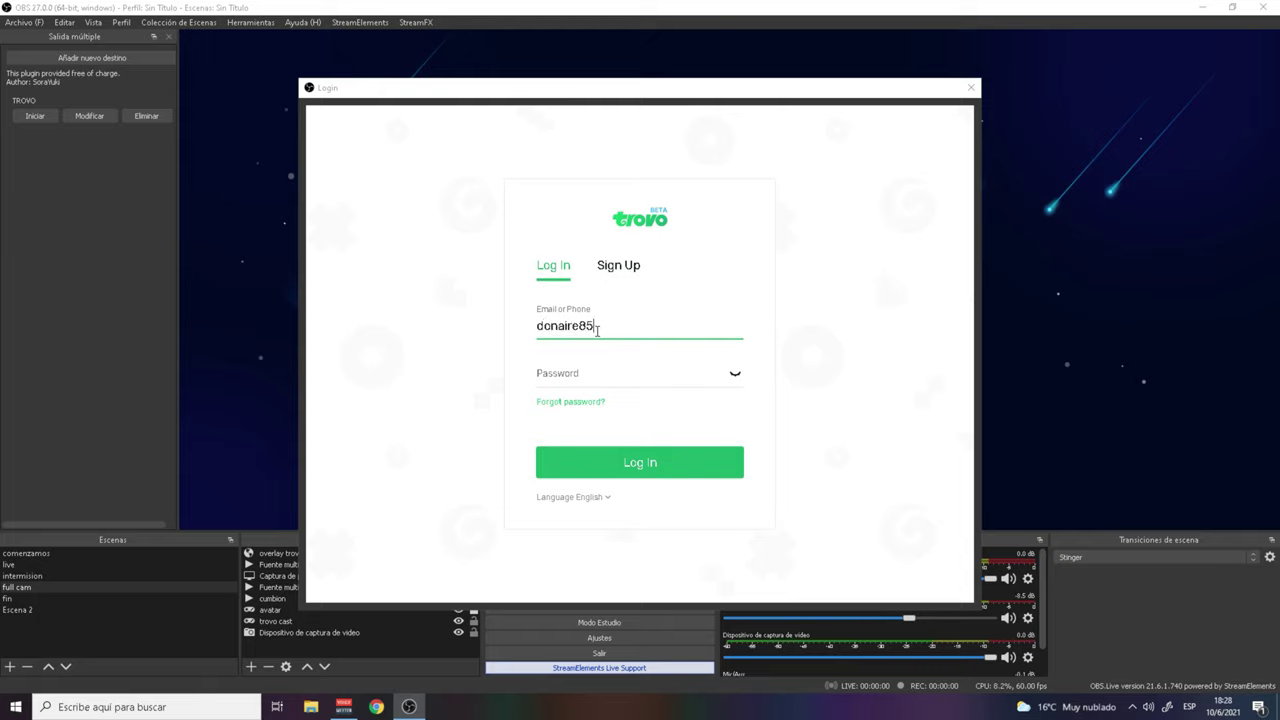
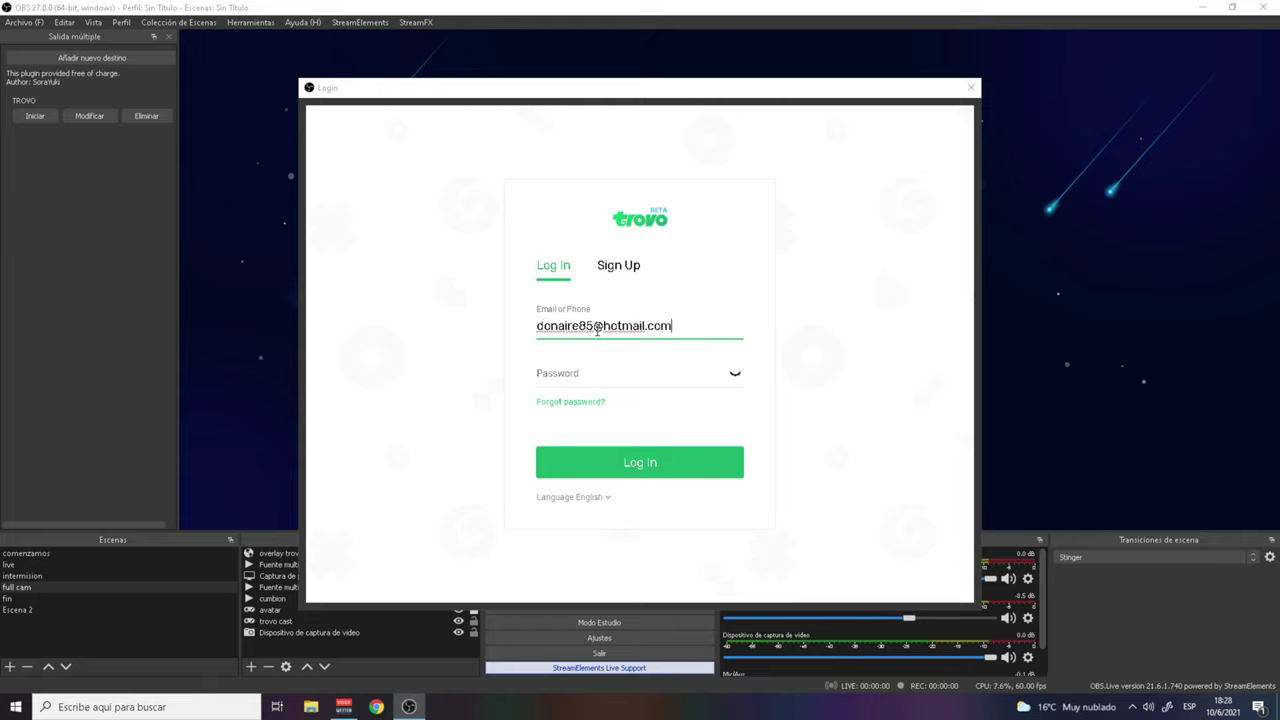
left_click(586, 380)
type("•")
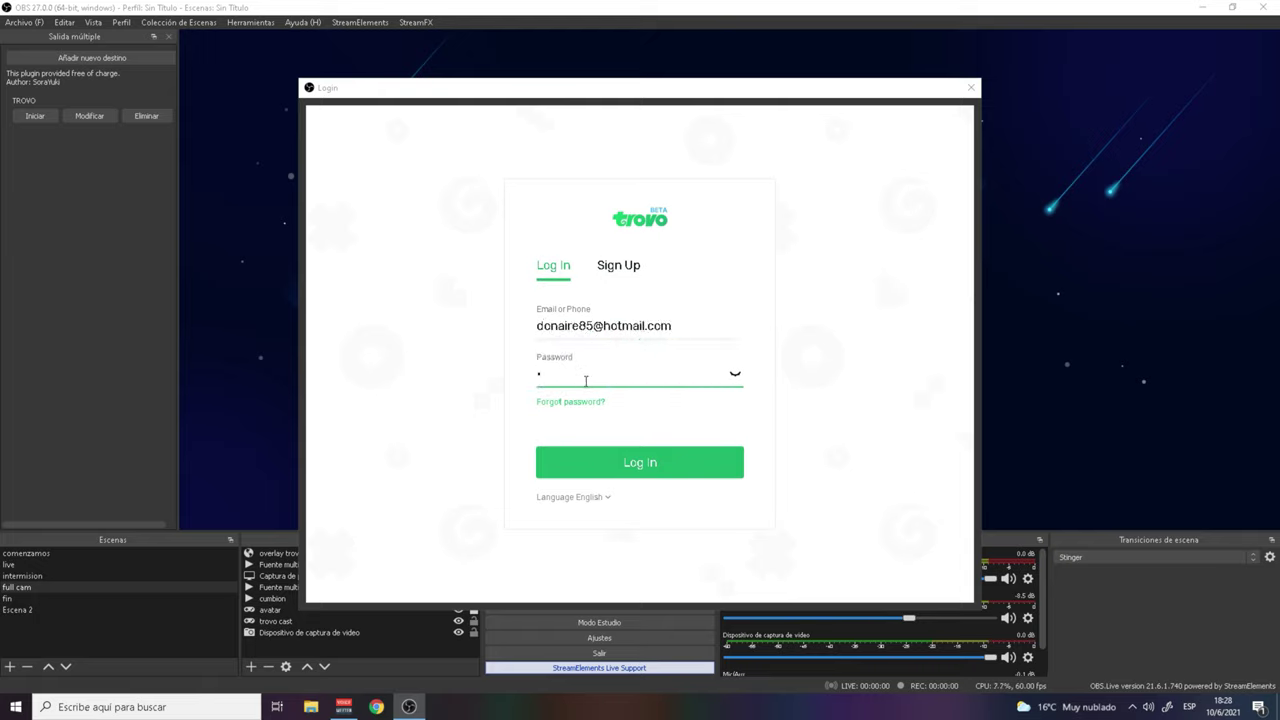
key("Return")
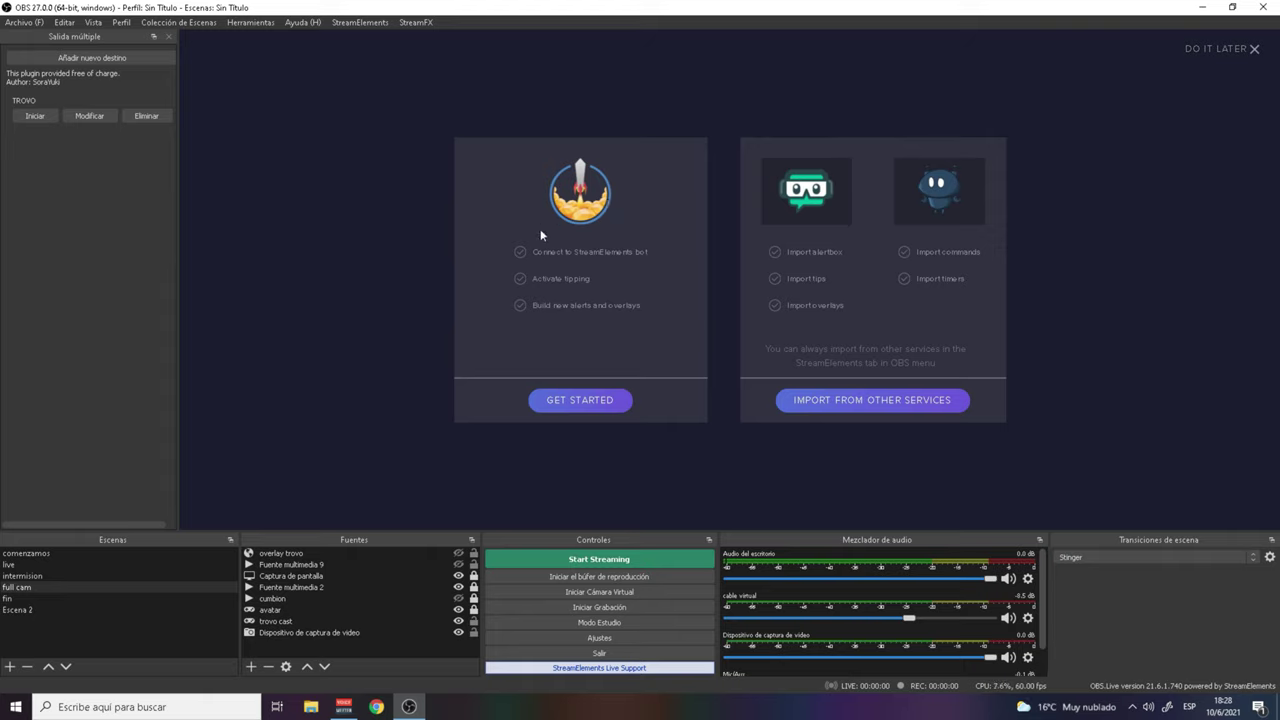
Step: Run through GET STARTED, bot activation, payment methods and tipping link pages to finish tipping setup
left_click(578, 400)
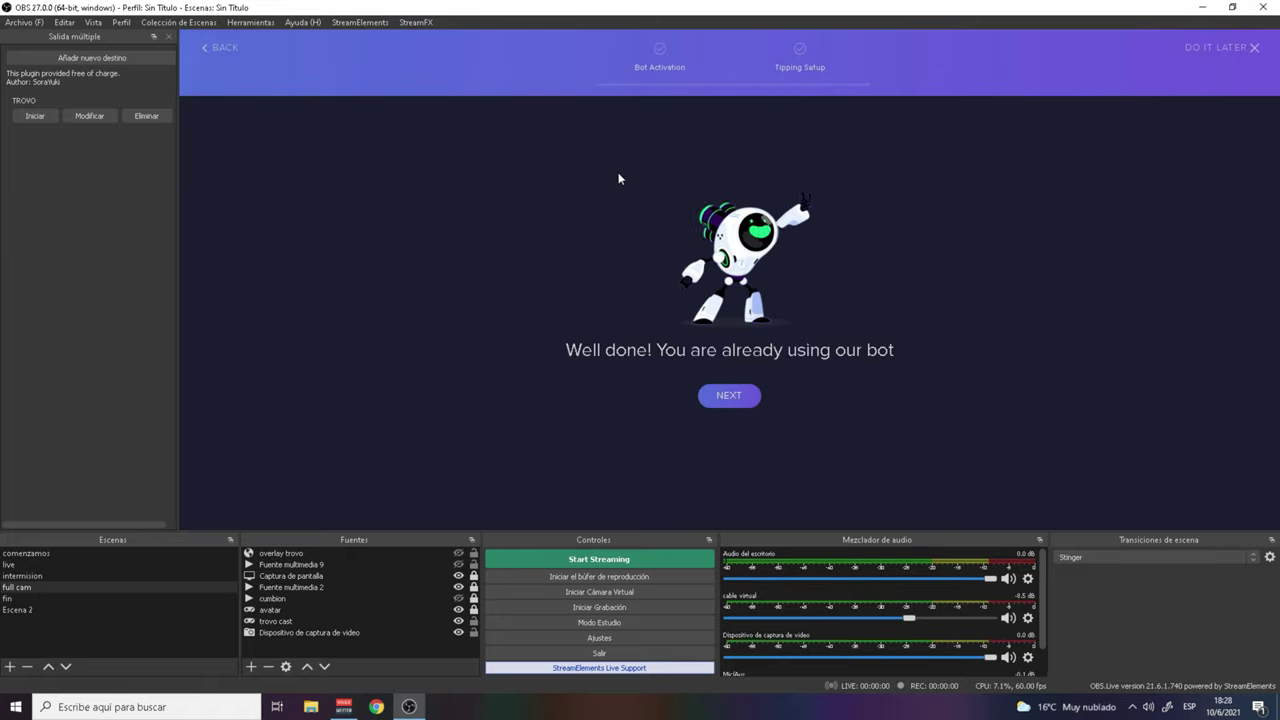
left_click(731, 397)
left_click(734, 462)
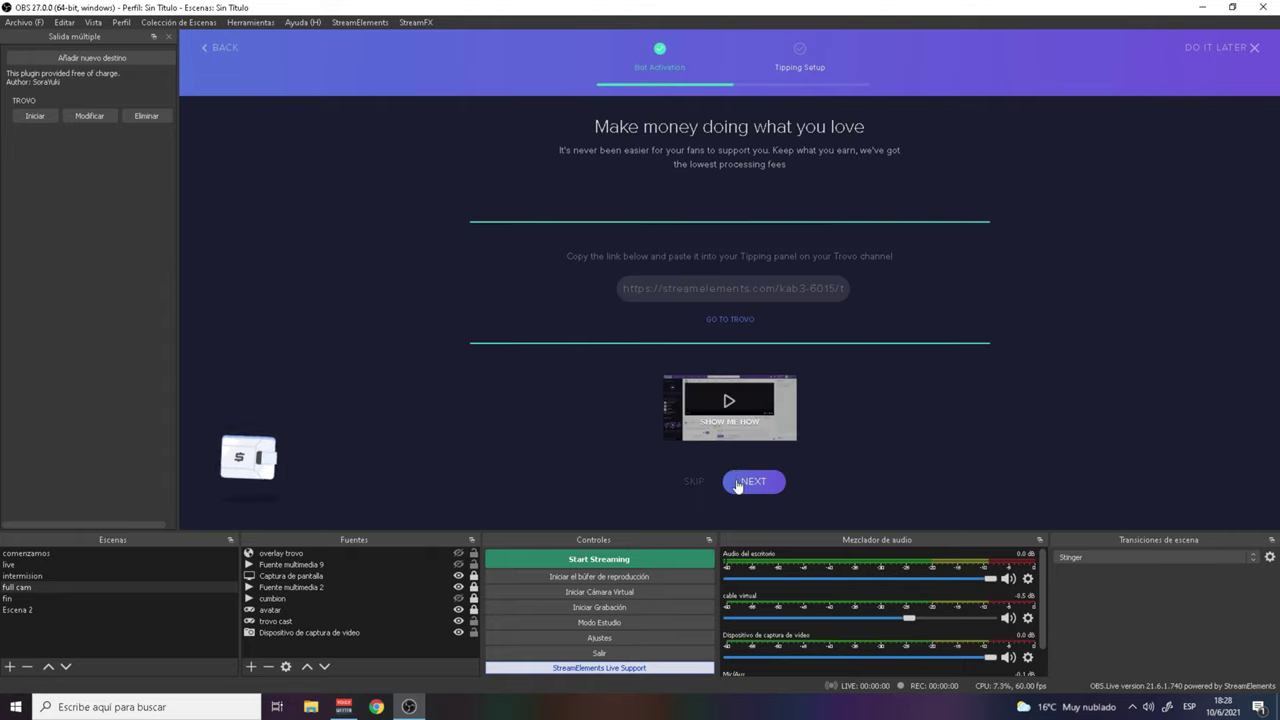
left_click(755, 484)
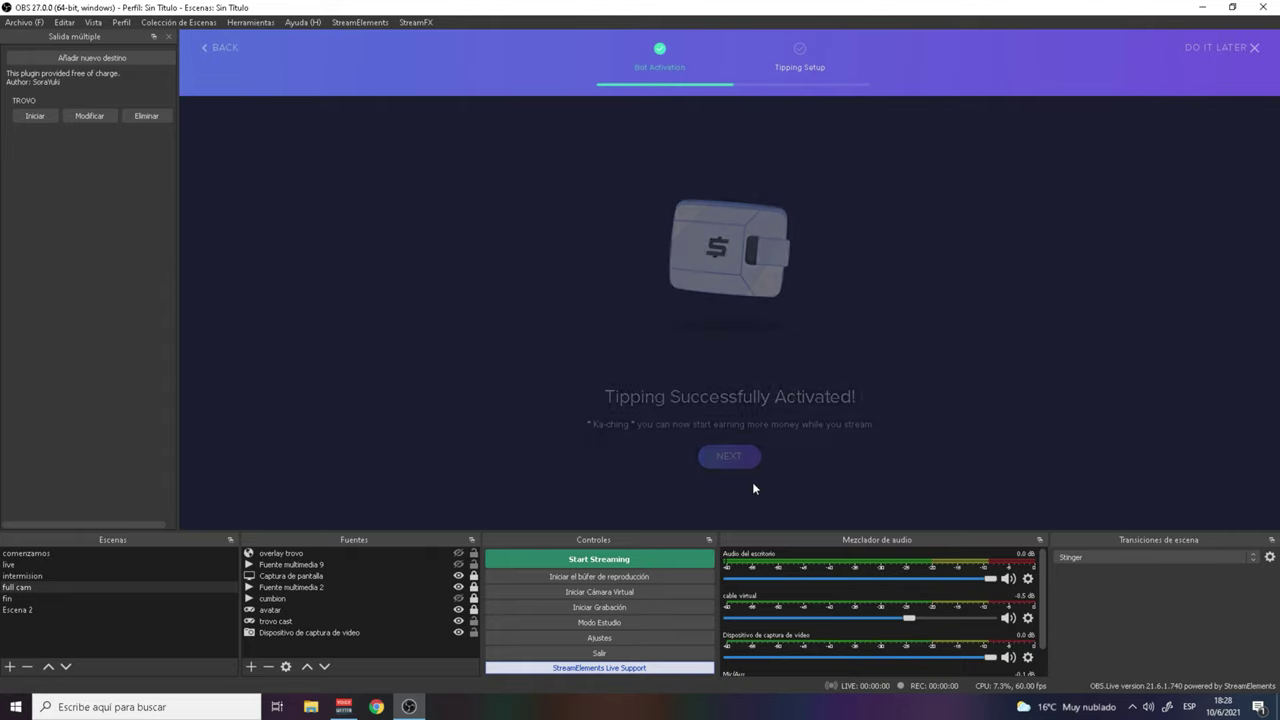
left_click(733, 458)
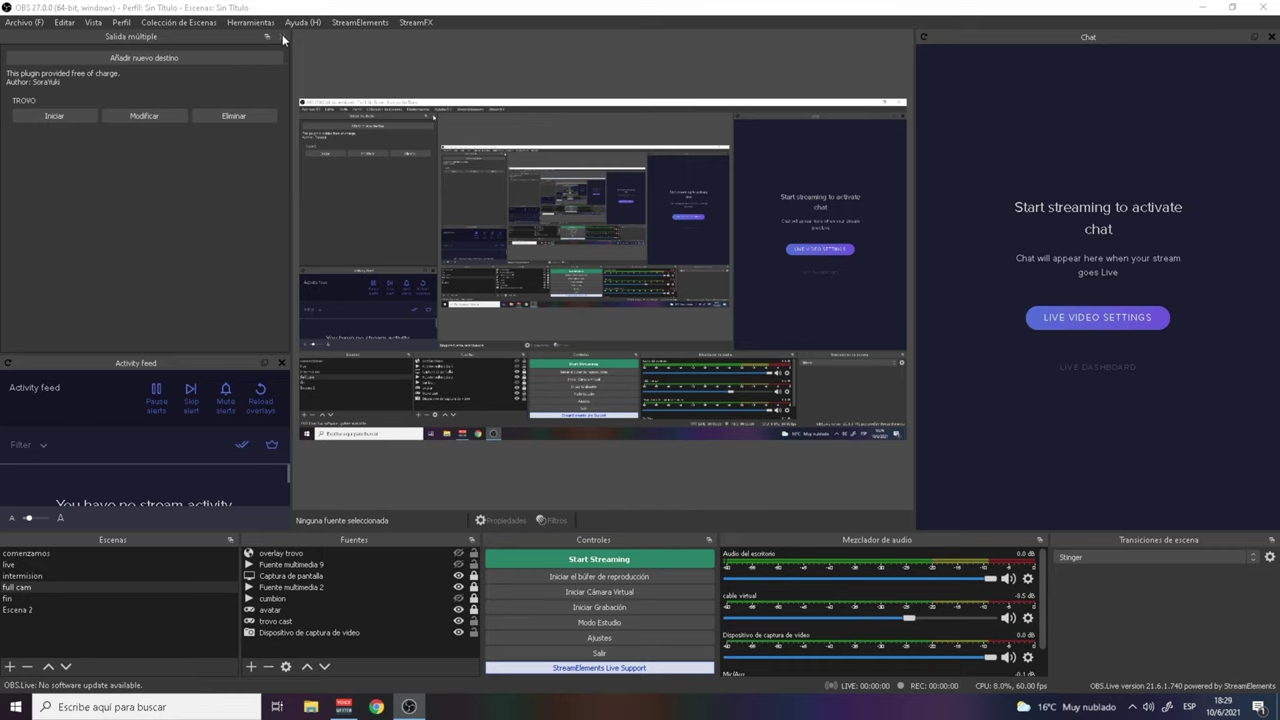
Step: Close Salida múltiple, float the activity feed, and open the Trovo go-live settings
left_click(281, 36)
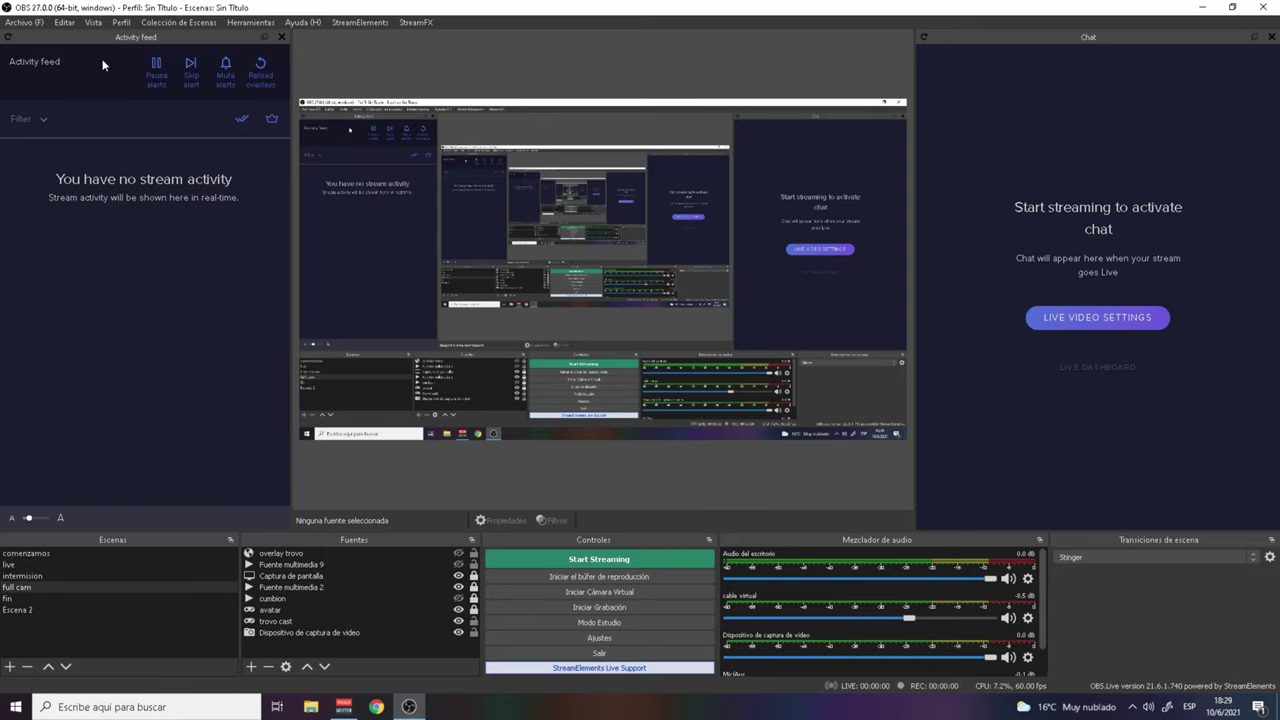
left_click_drag(73, 36, 70, 99)
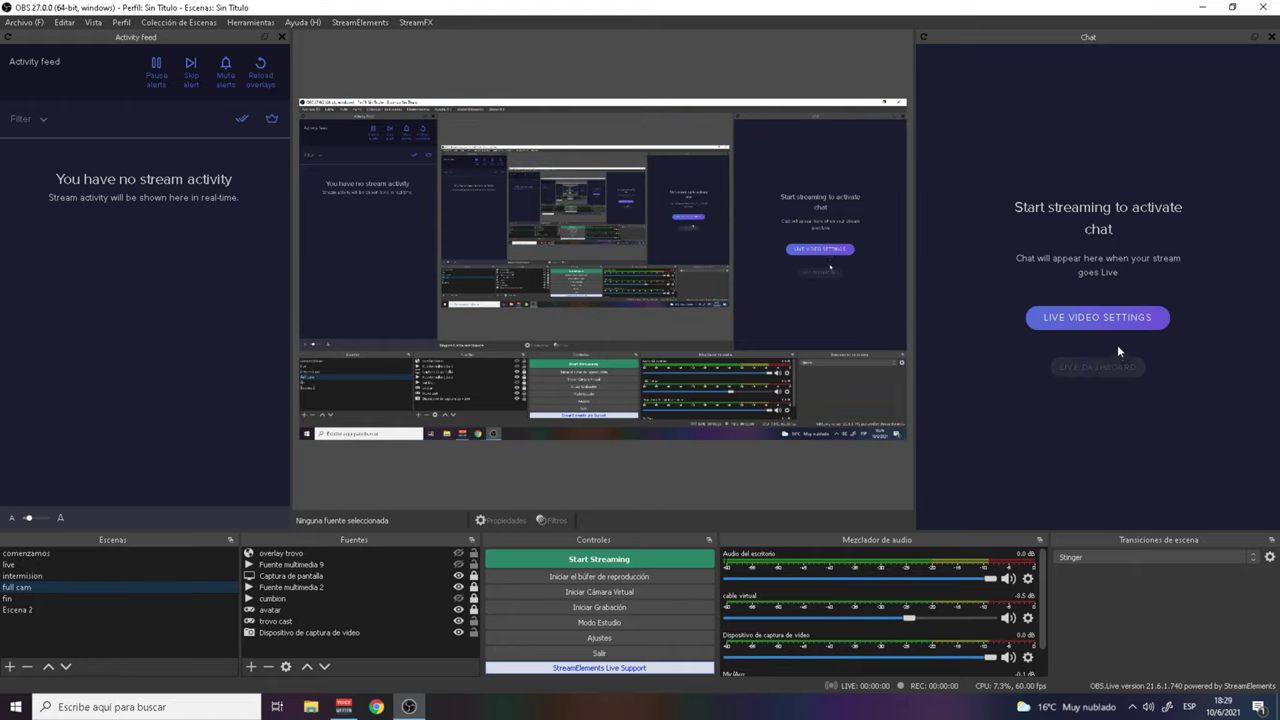
left_click(1097, 320)
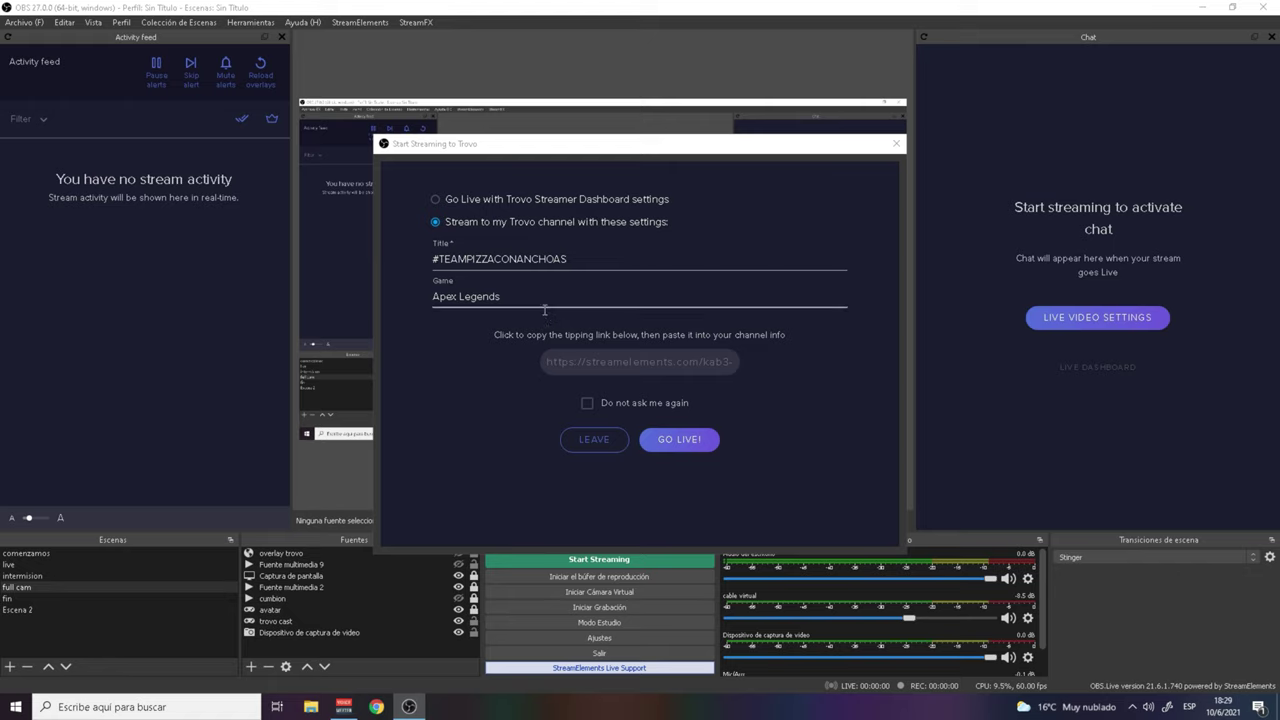
Step: Retitle the Trovo stream 'NO TE OLVIDES DE SUBSCRIBIRTE!!!!' and close the window without going live
left_click(550, 259)
left_click_drag(580, 263, 410, 265)
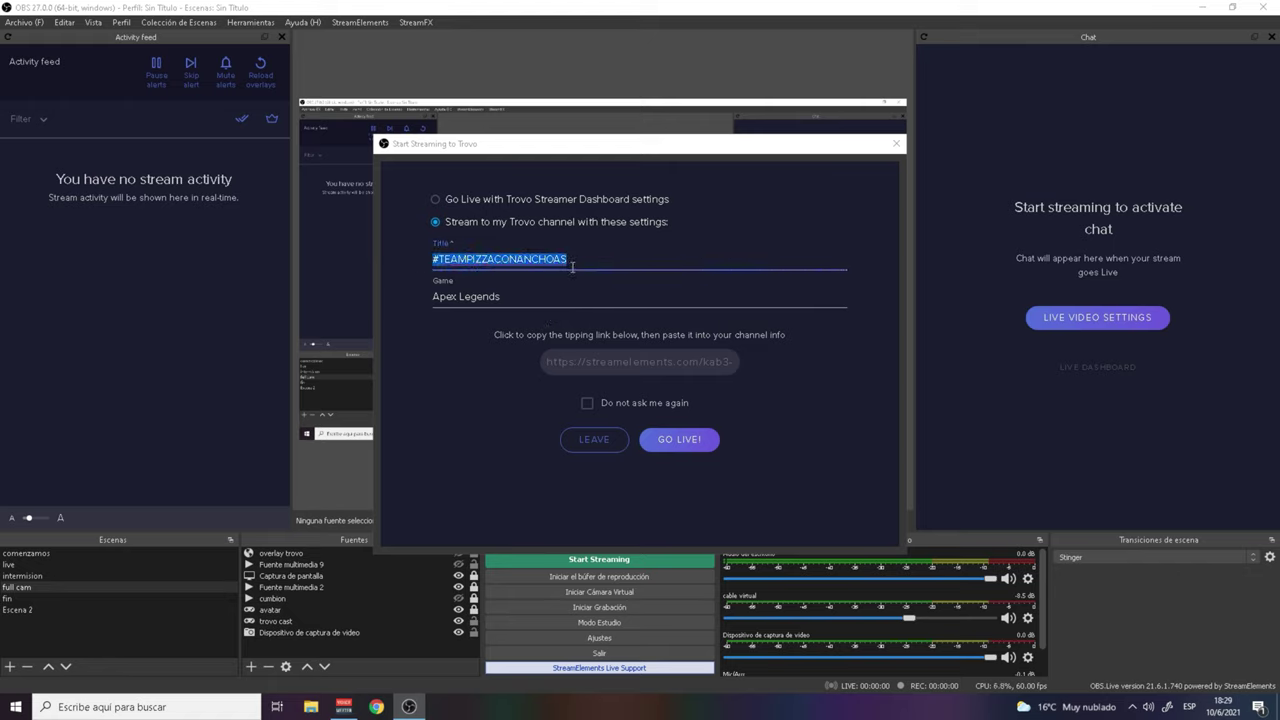
type("no")
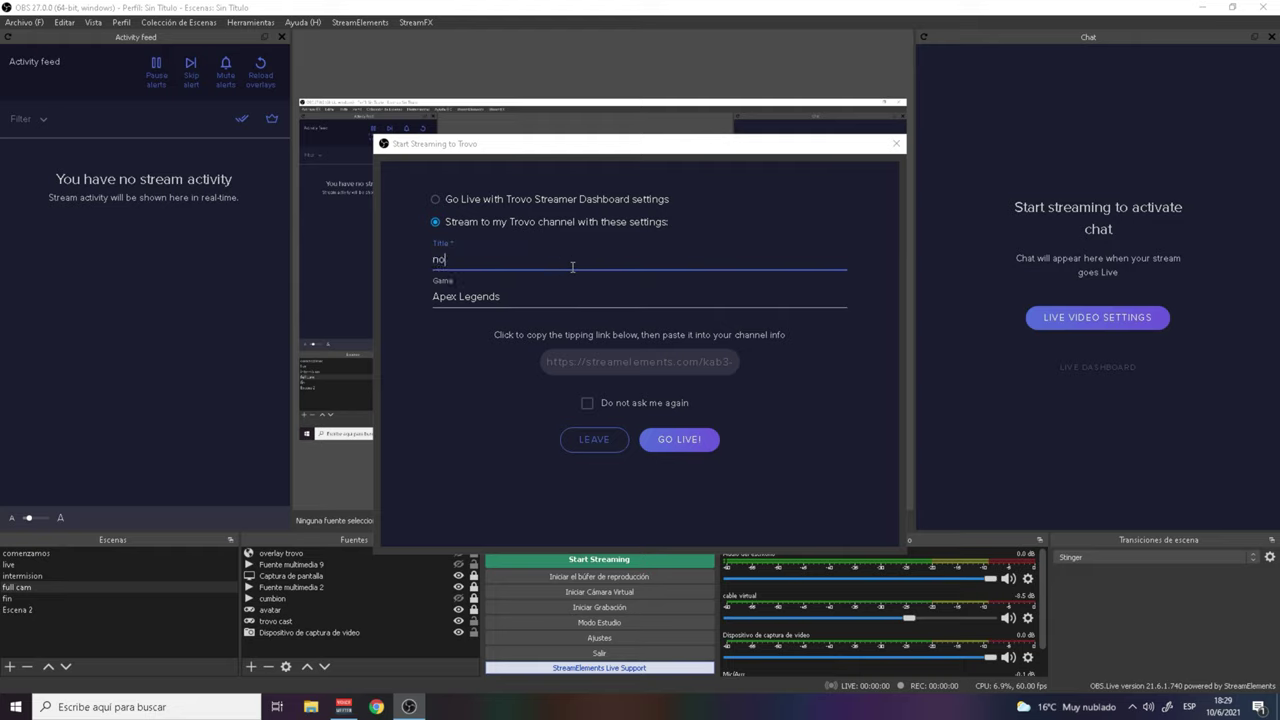
key("BackSpace")
key("BackSpace")
type("NO TE OLVIDES DE SU")
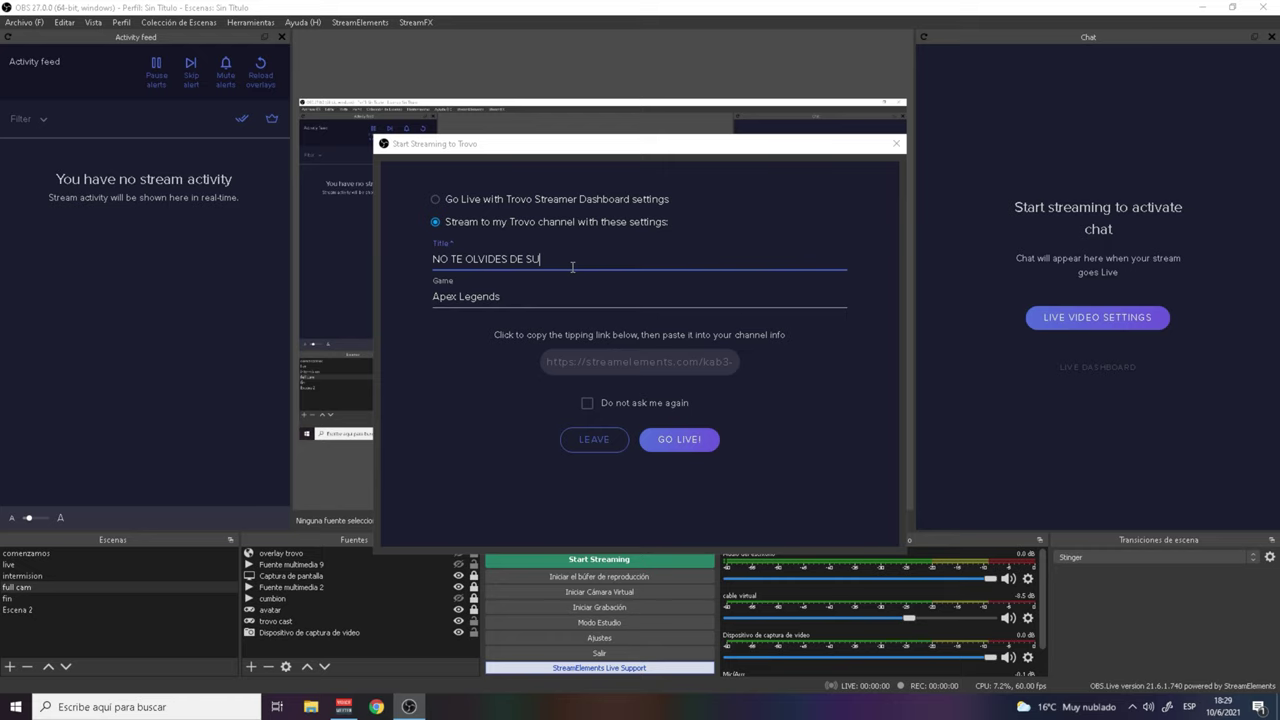
type("BSCRI")
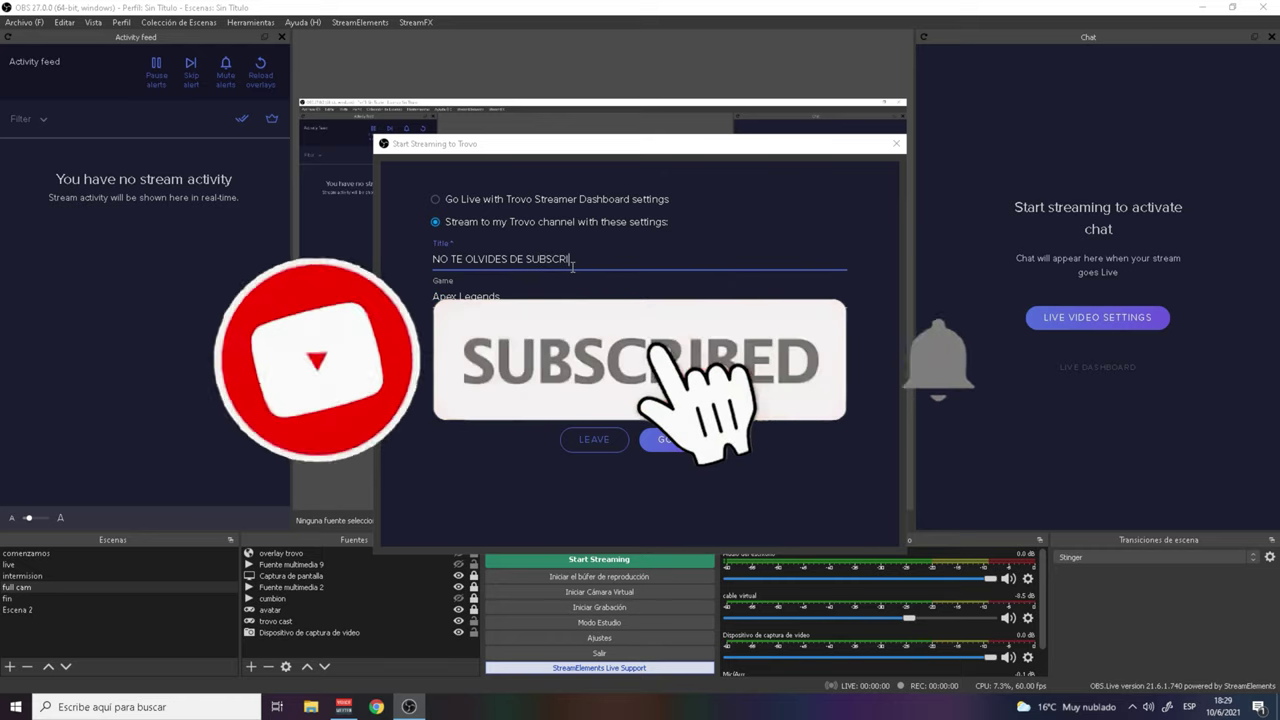
type("VIRTE")
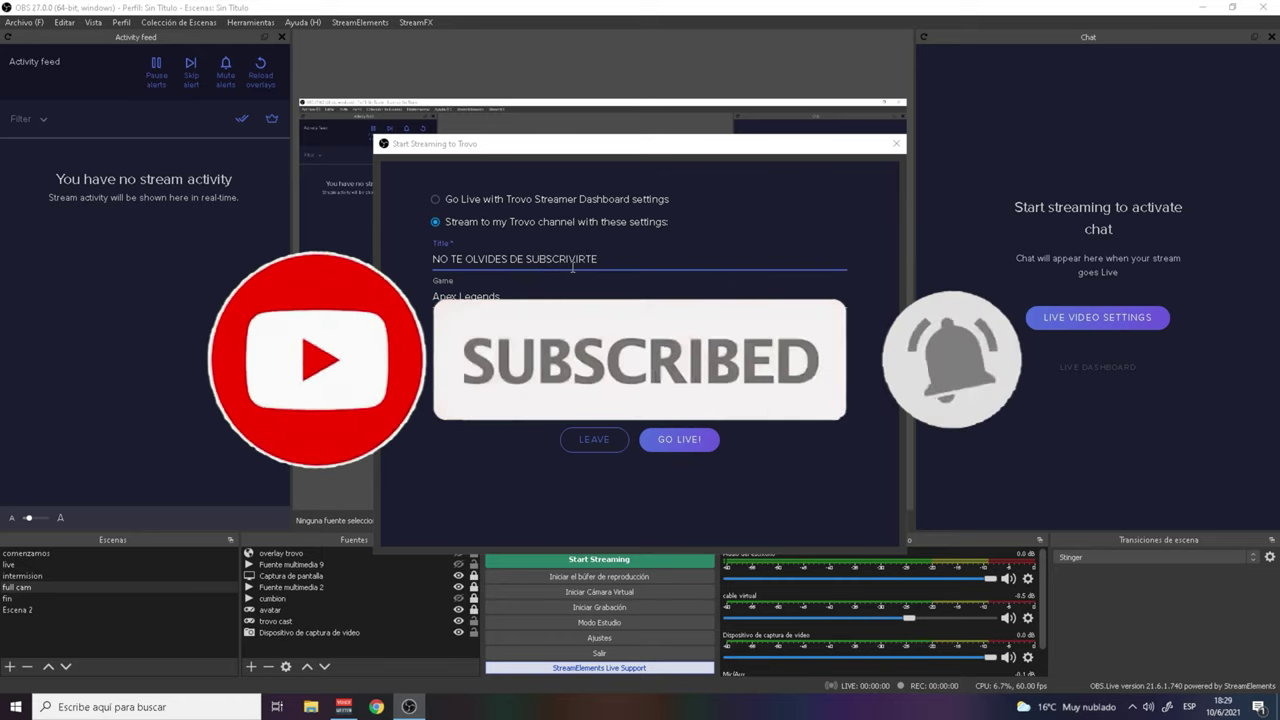
key("BackSpace")
key("BackSpace")
key("BackSpace")
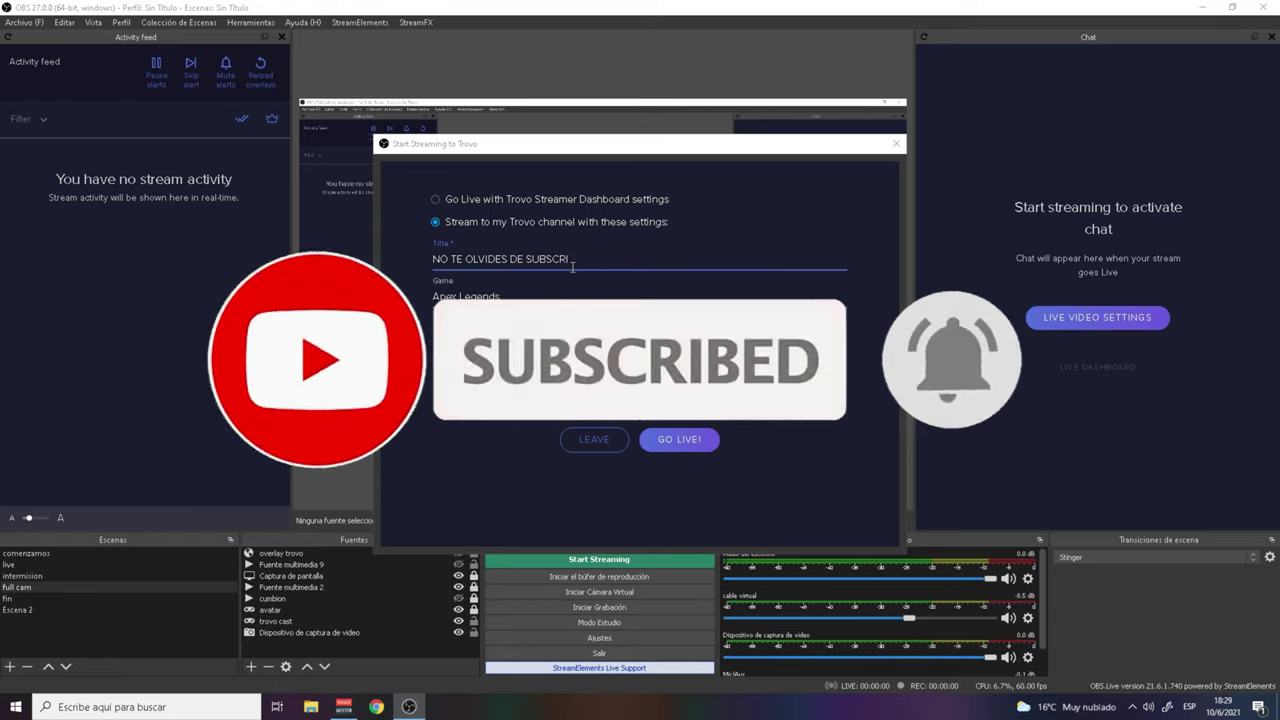
type("BIRTE")
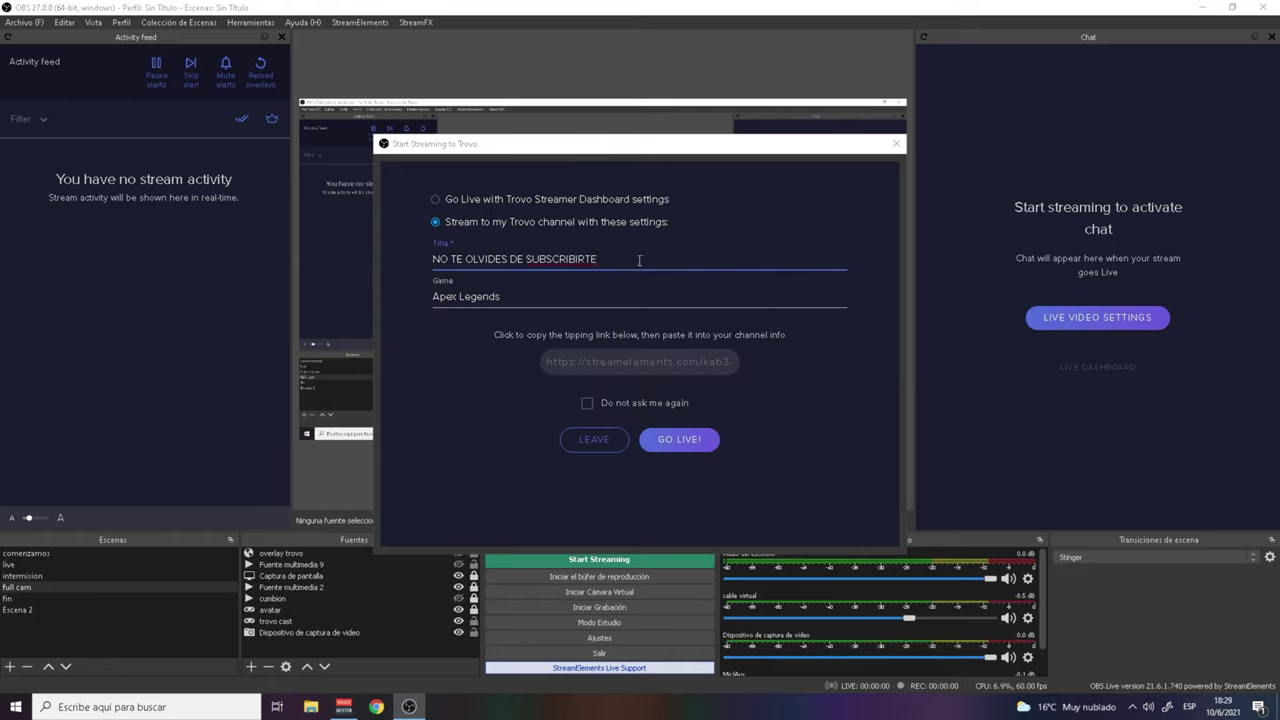
type("!!!")
left_click_drag(727, 146, 668, 126)
left_click(840, 124)
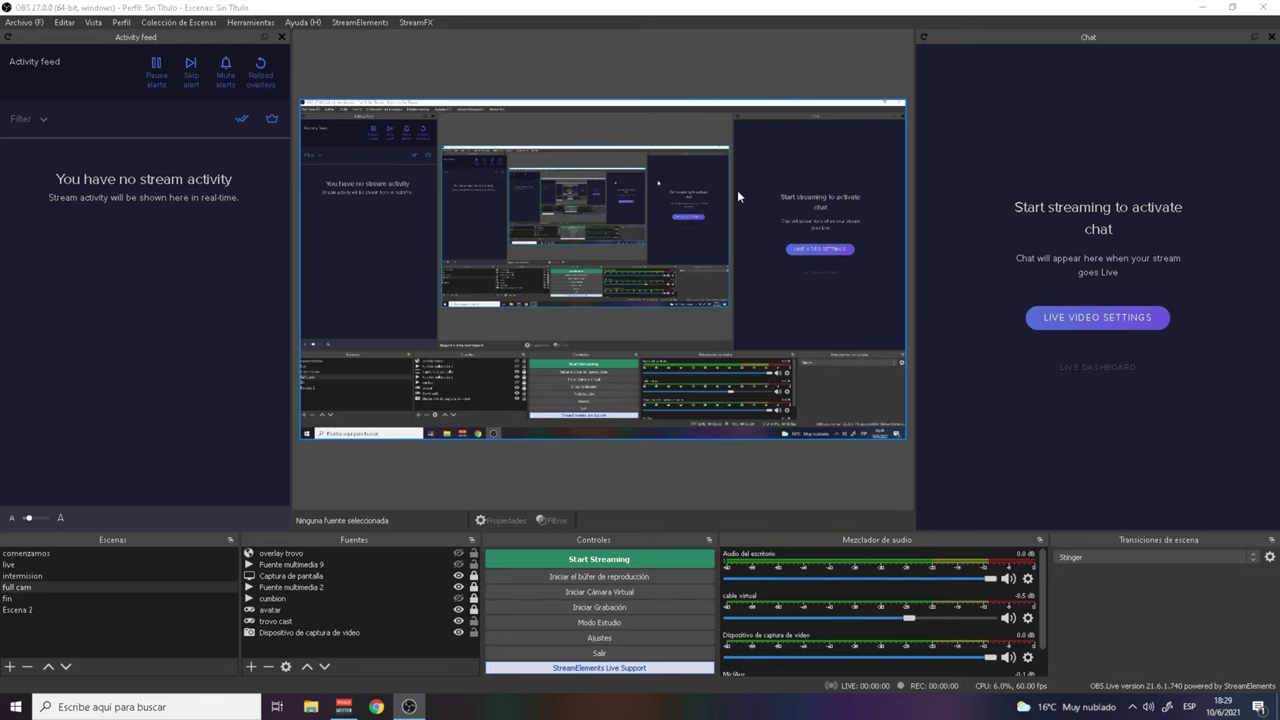
left_click(1097, 368)
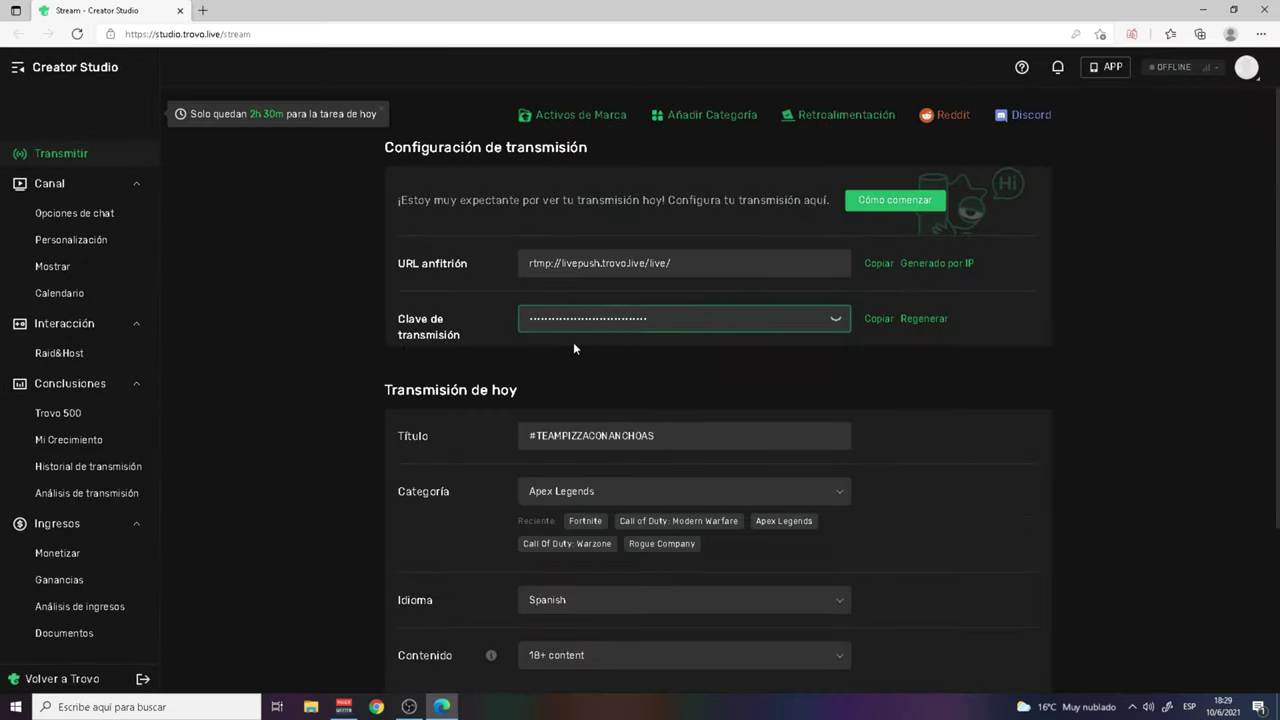
left_click(694, 437)
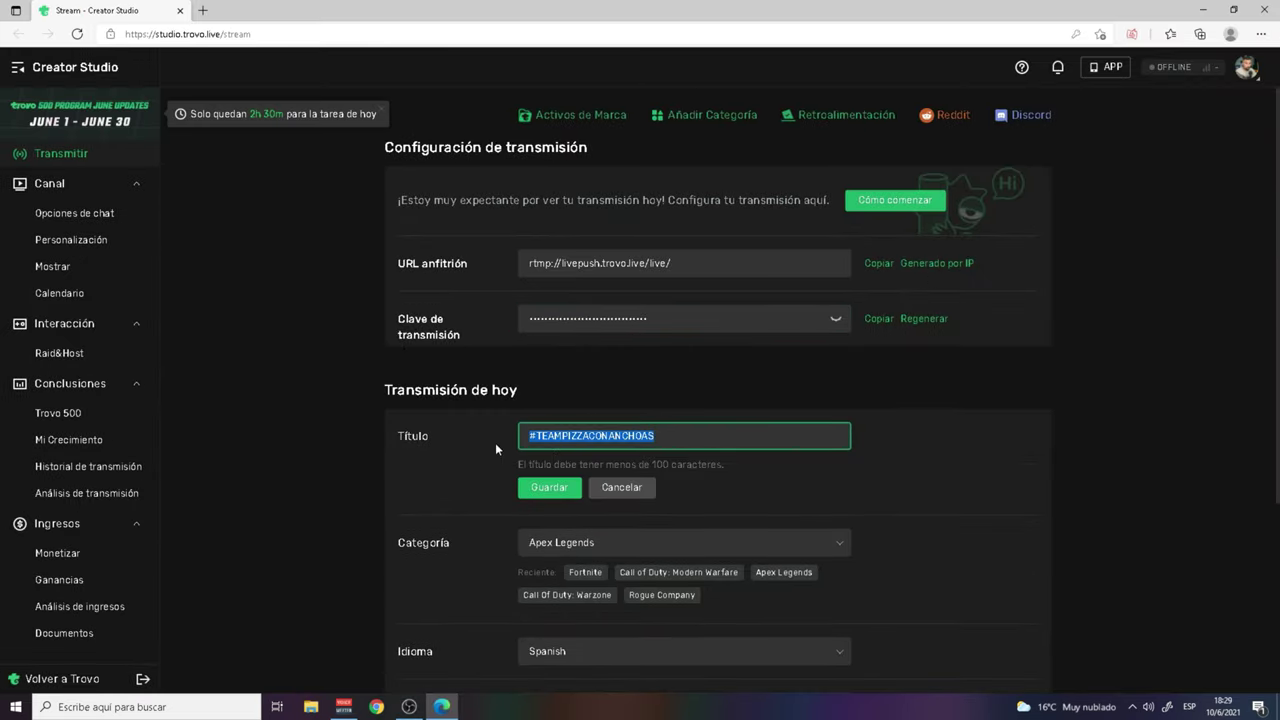
left_click(179, 11)
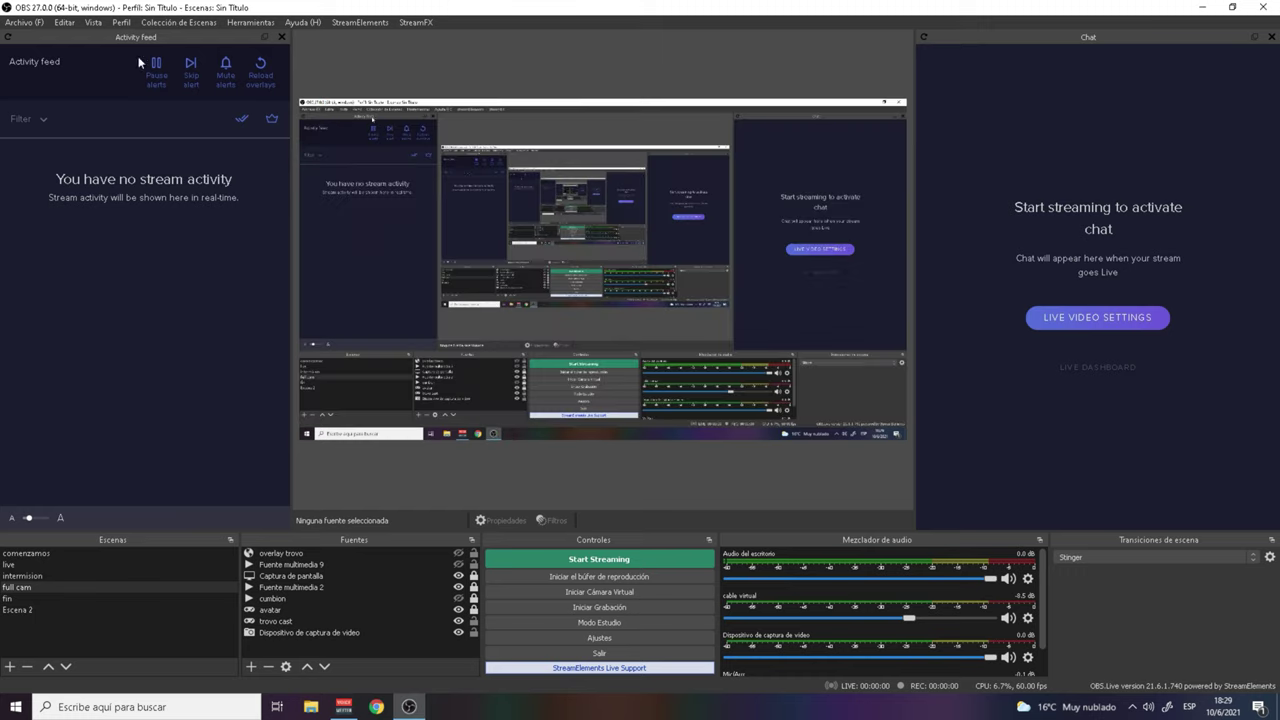
left_click(1124, 377)
left_click(1106, 377)
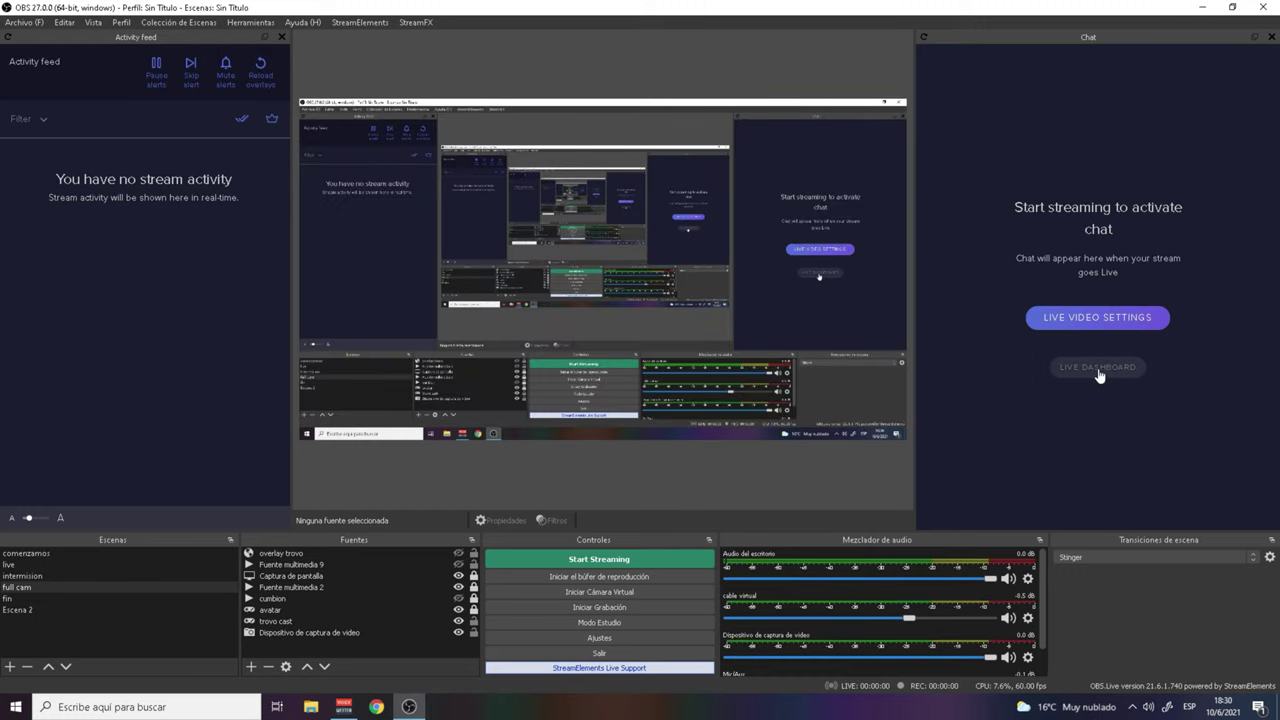
left_click(1098, 370)
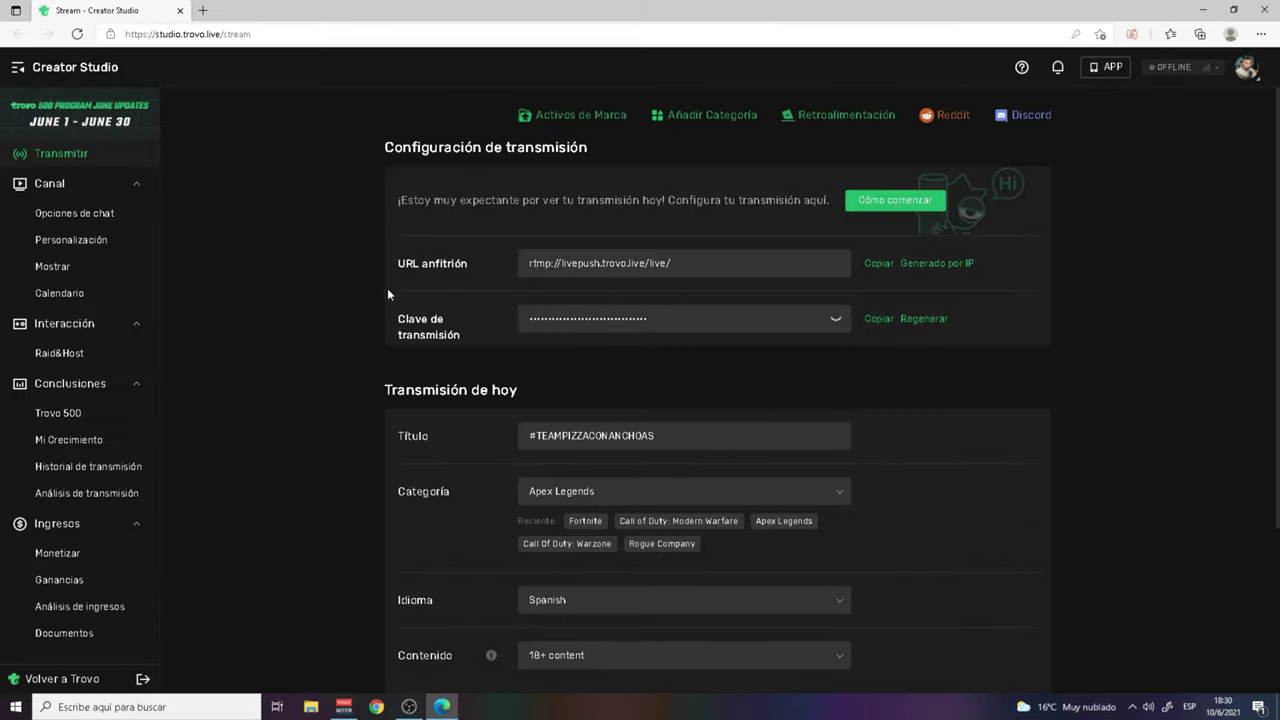
left_click(661, 448)
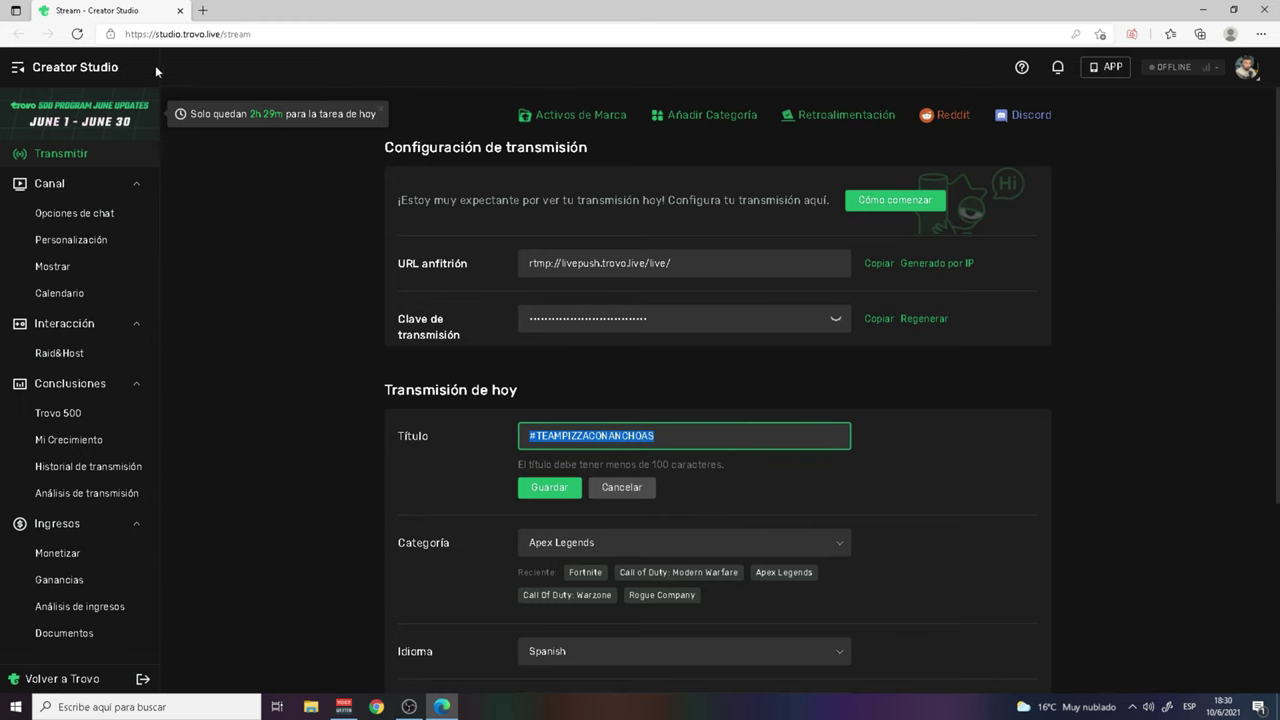
left_click(181, 10)
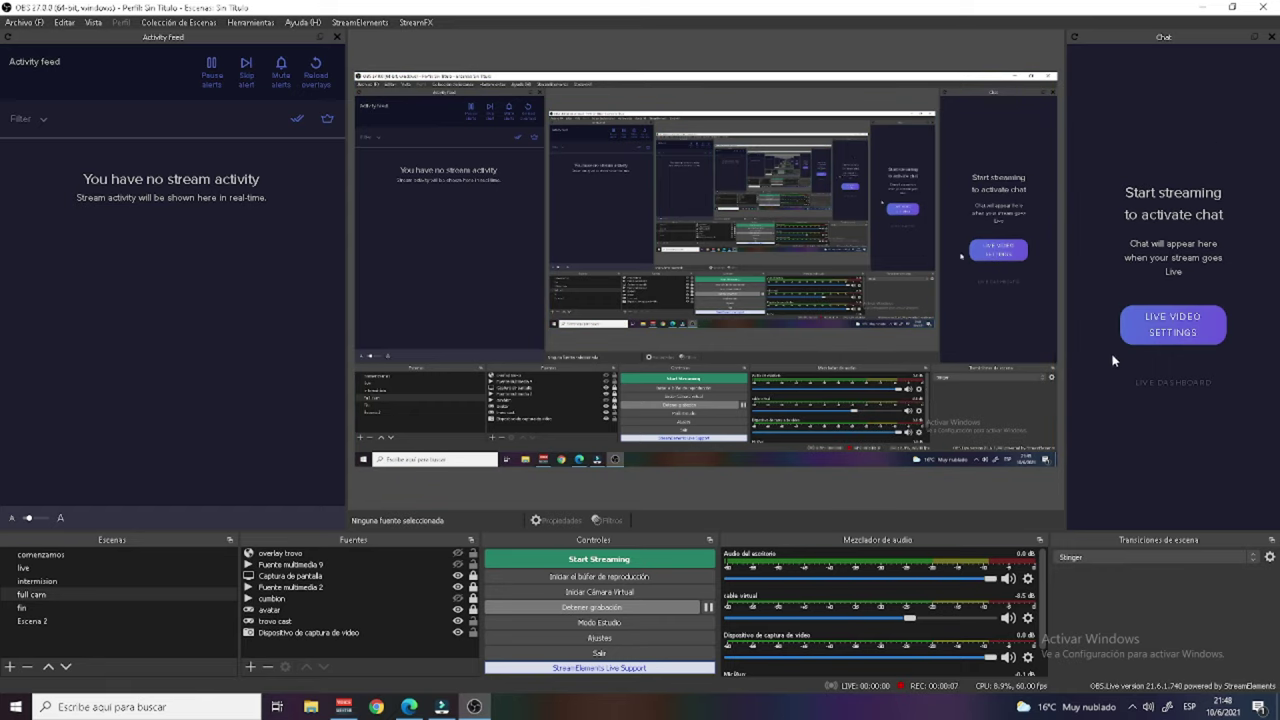
Step: Re-dock the Chat and Activity feed panels, then open OBS Ajustes from the Controles dock
left_click_drag(1161, 42, 1192, 95)
left_click_drag(108, 40, 26, 91)
left_click(599, 638)
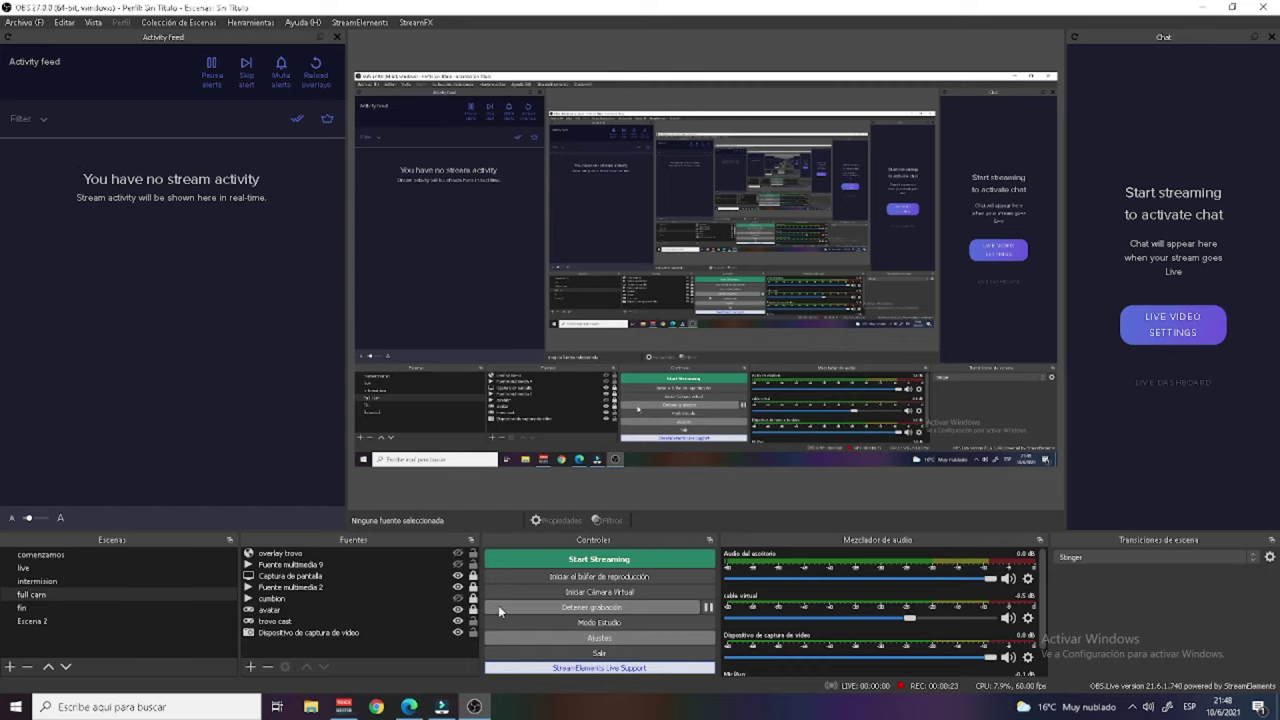
Step: Under Emisión, set Servicio to Trovo with the Default server, apply, then show the Video page
left_click(358, 170)
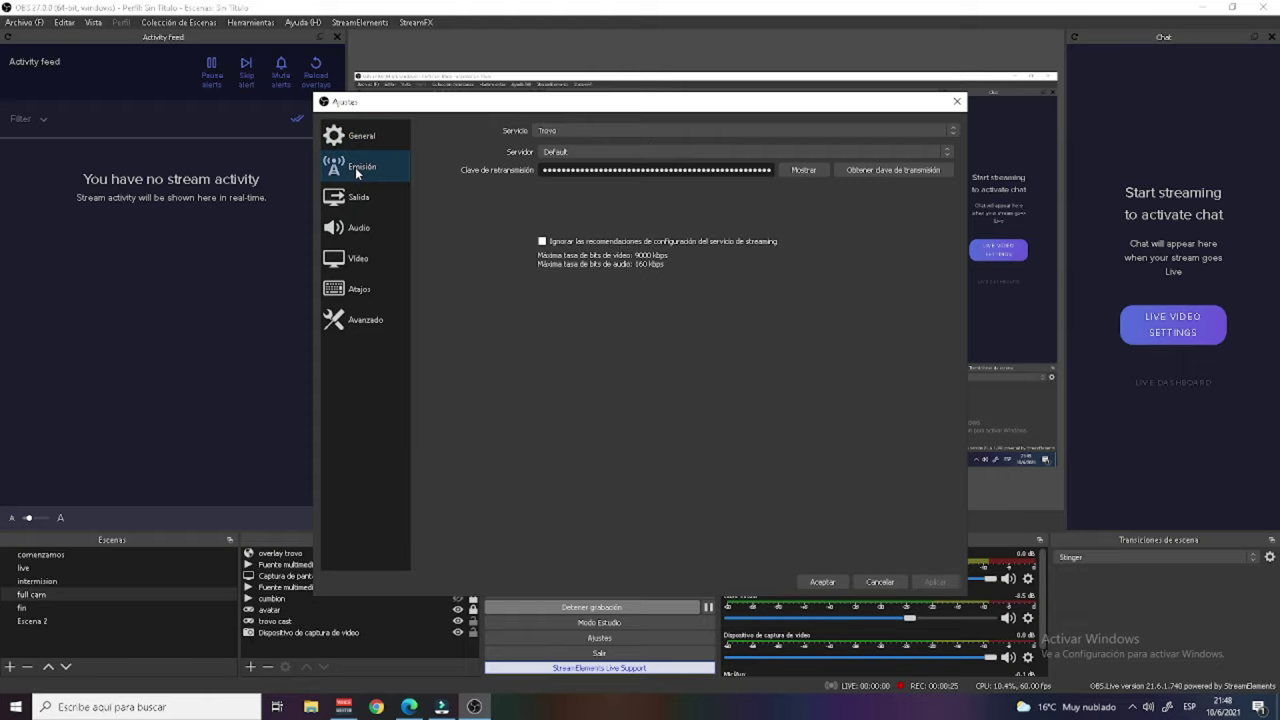
left_click(573, 131)
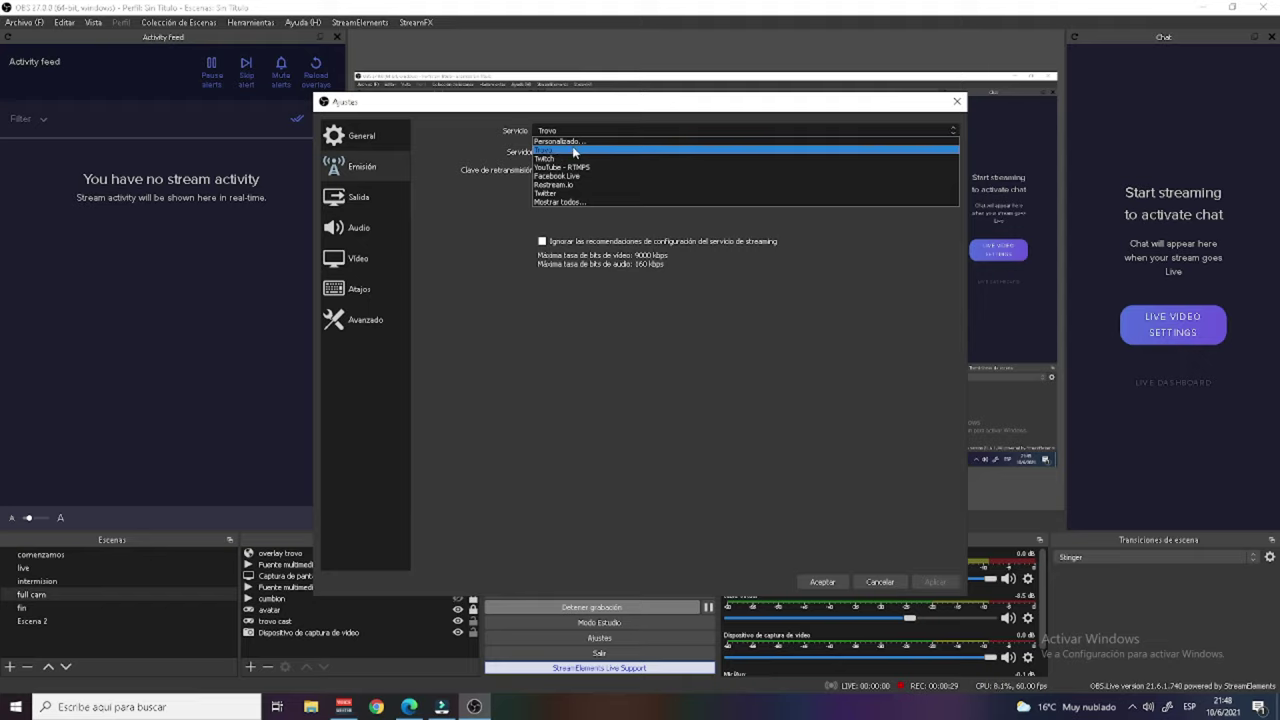
left_click(573, 142)
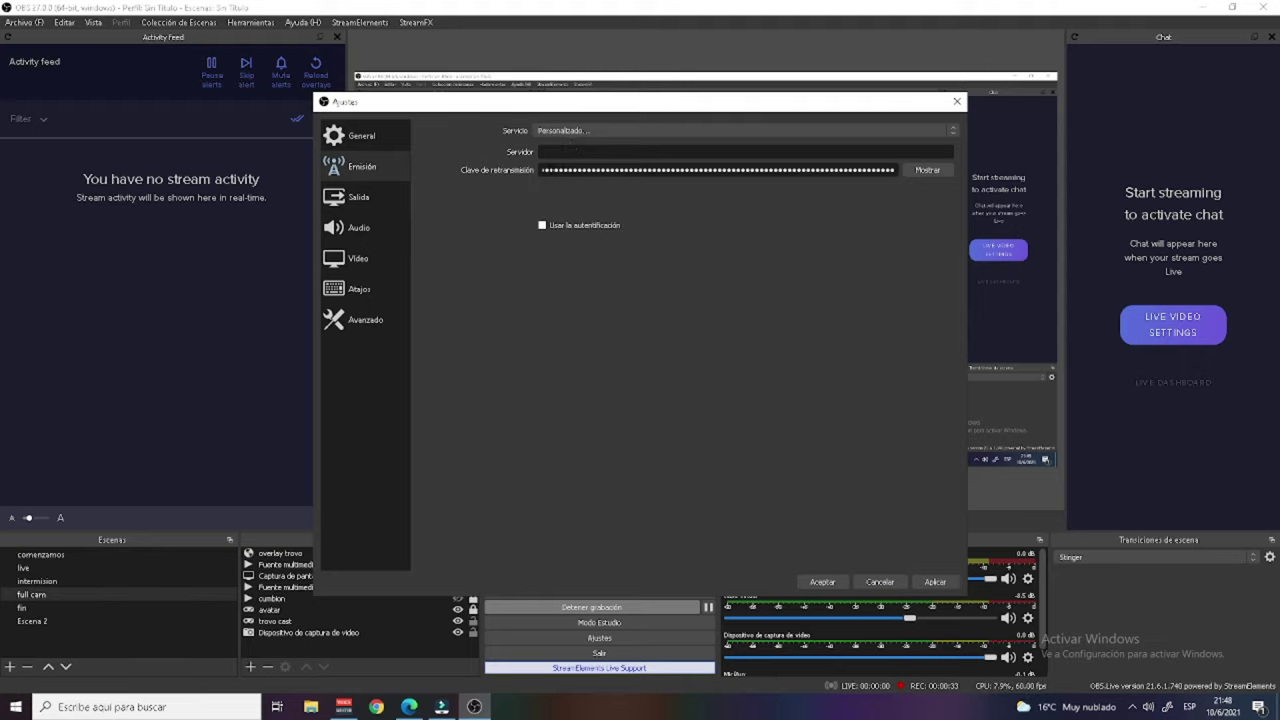
left_click(572, 134)
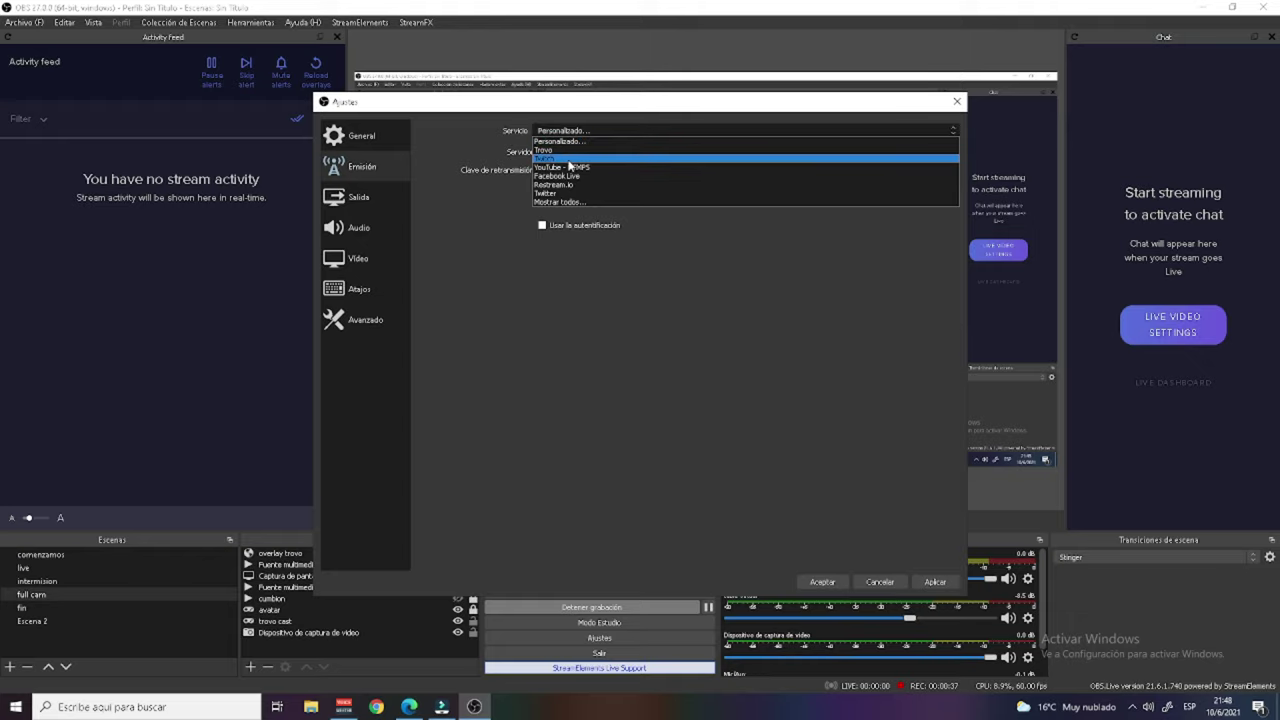
left_click(558, 150)
left_click(579, 152)
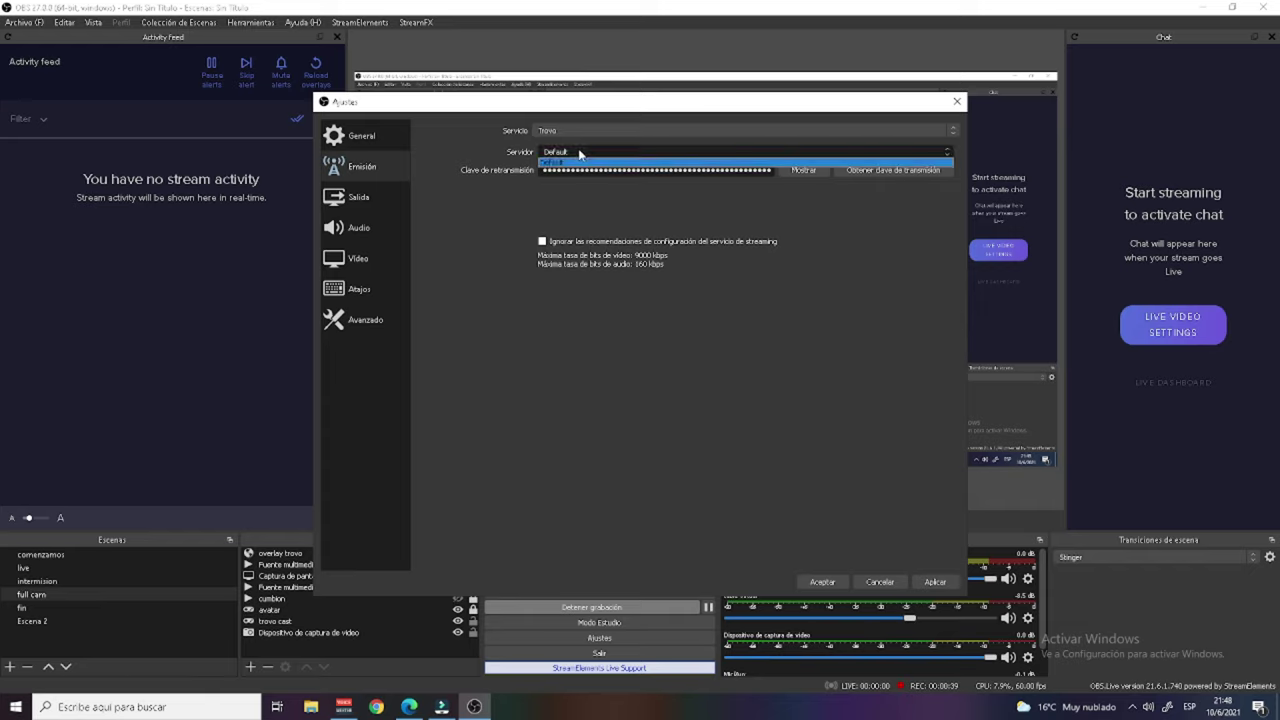
left_click(579, 154)
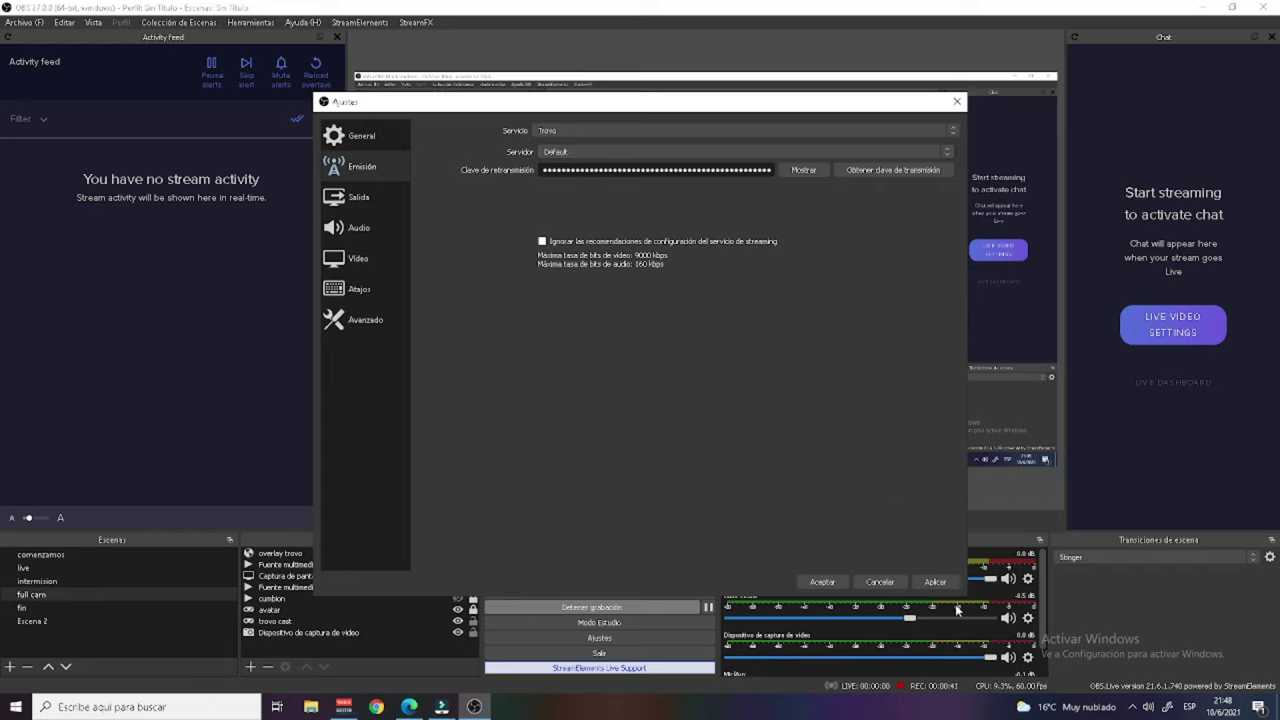
left_click(930, 583)
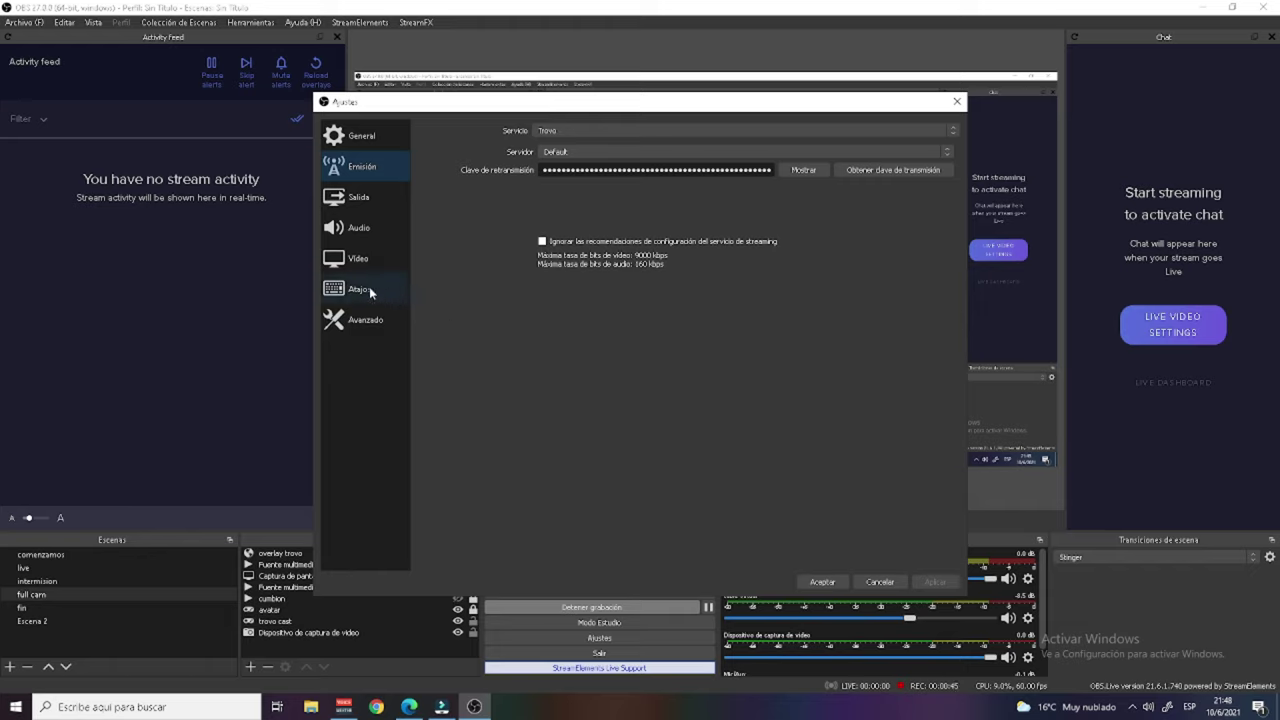
left_click(356, 260)
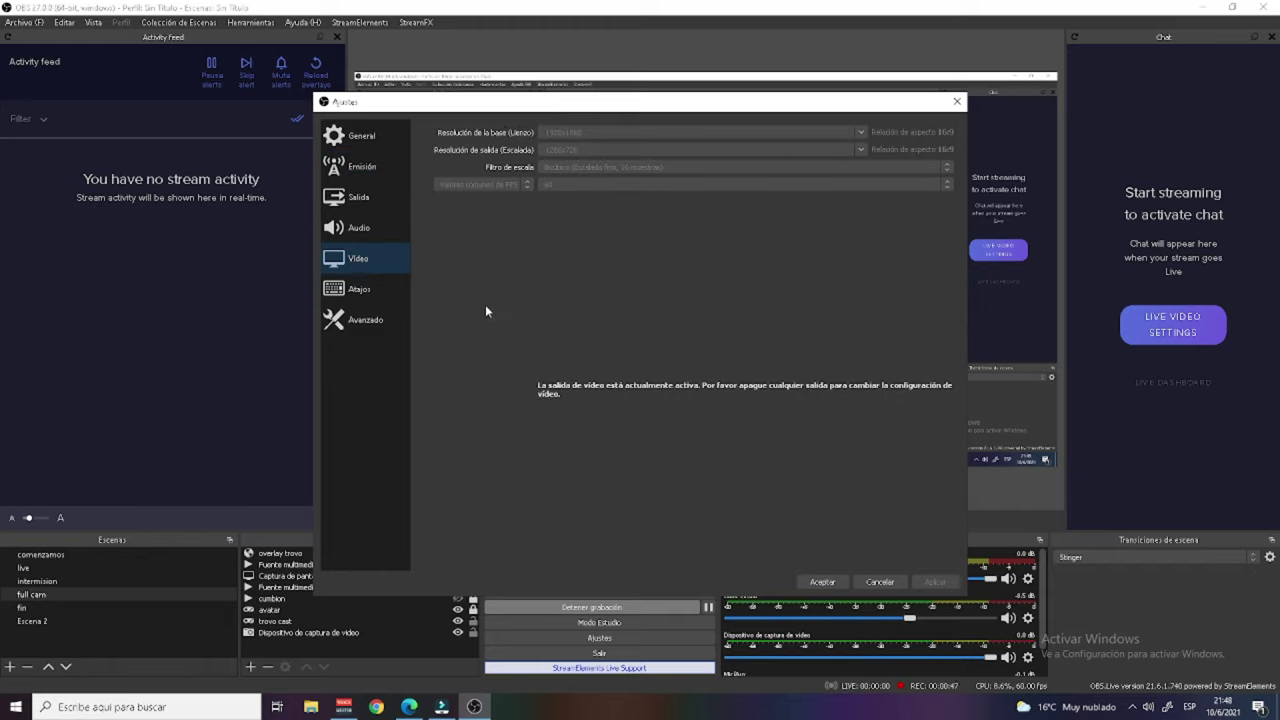